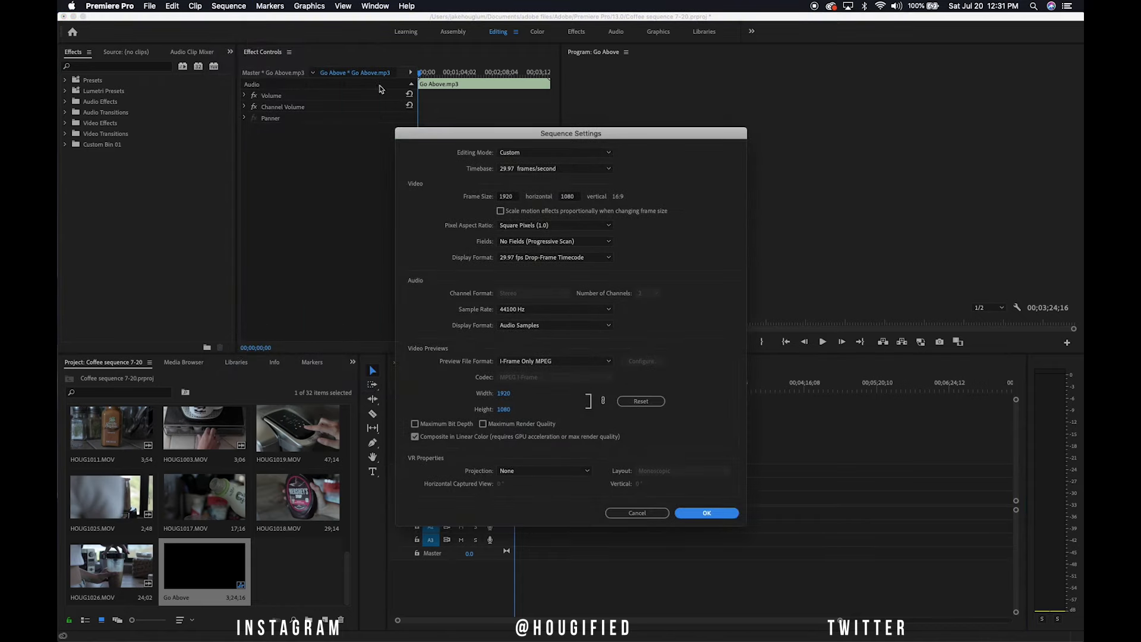
# Set the sequence timebase to 23.976 frames per second
pyautogui.click(516, 168)
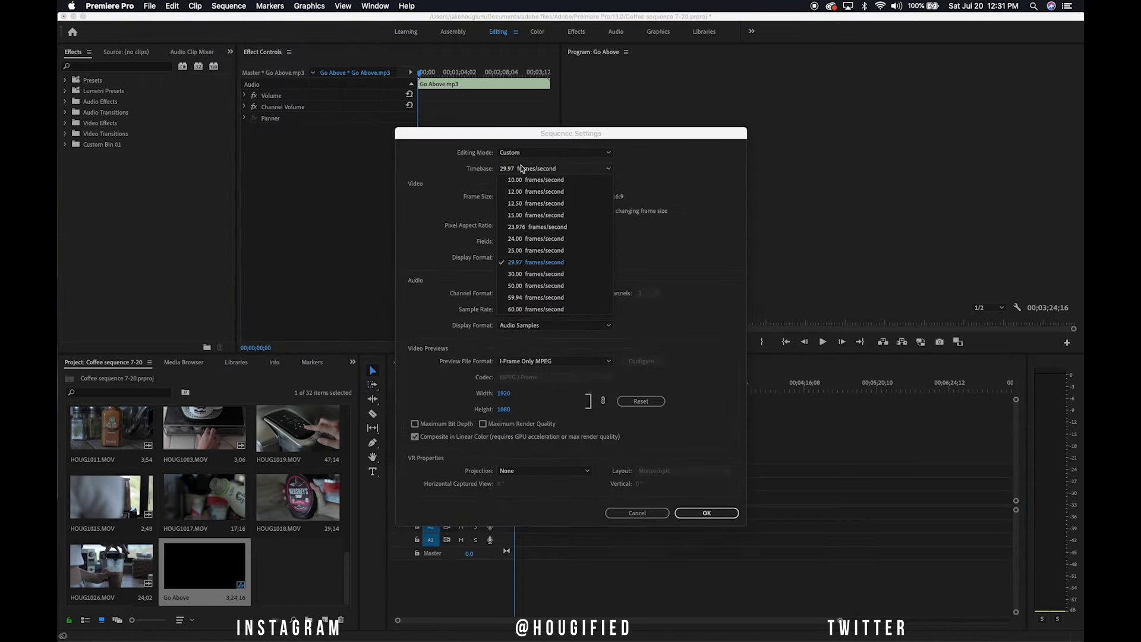
pyautogui.click(526, 223)
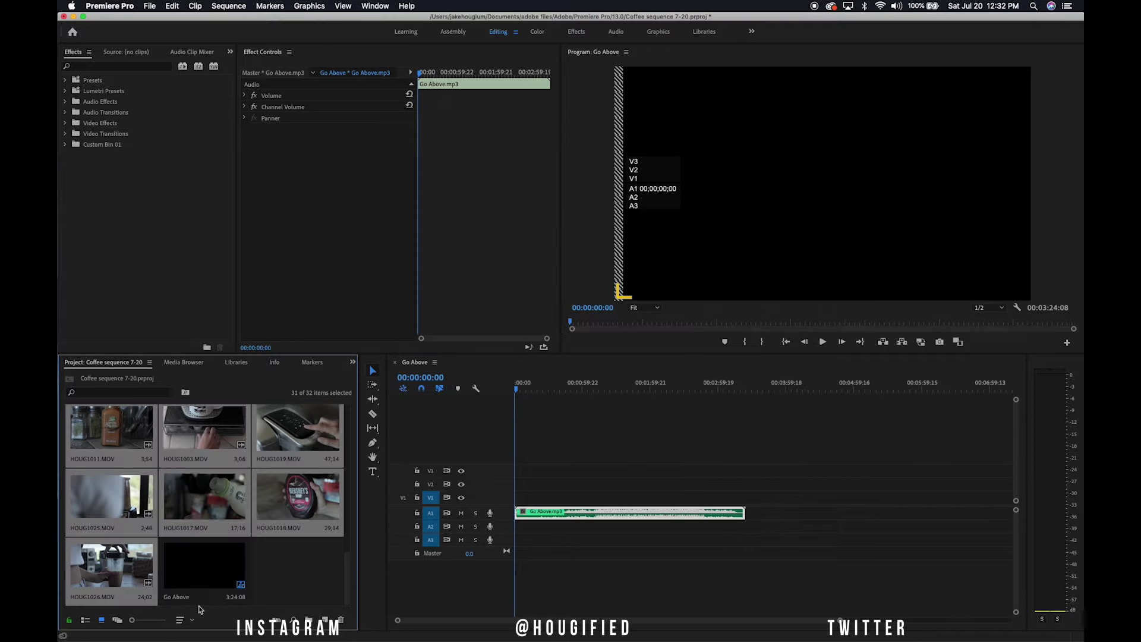
# Open the Interpret Footage settings for all the selected source clips in the project
pyautogui.scroll(6, 210, 495)
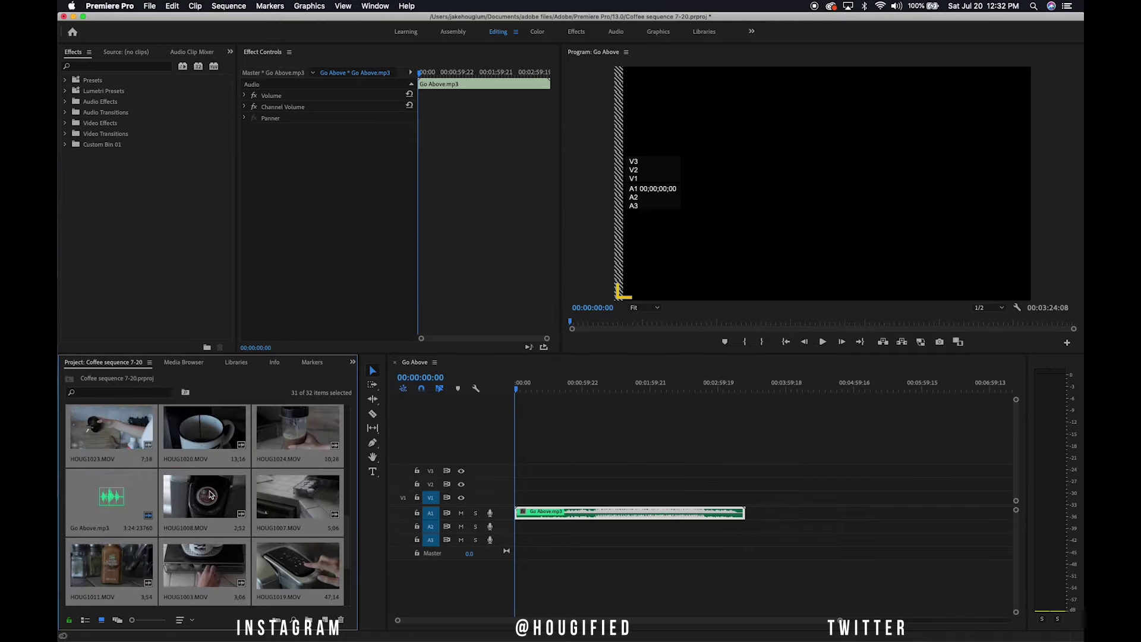
pyautogui.scroll(4, 211, 494)
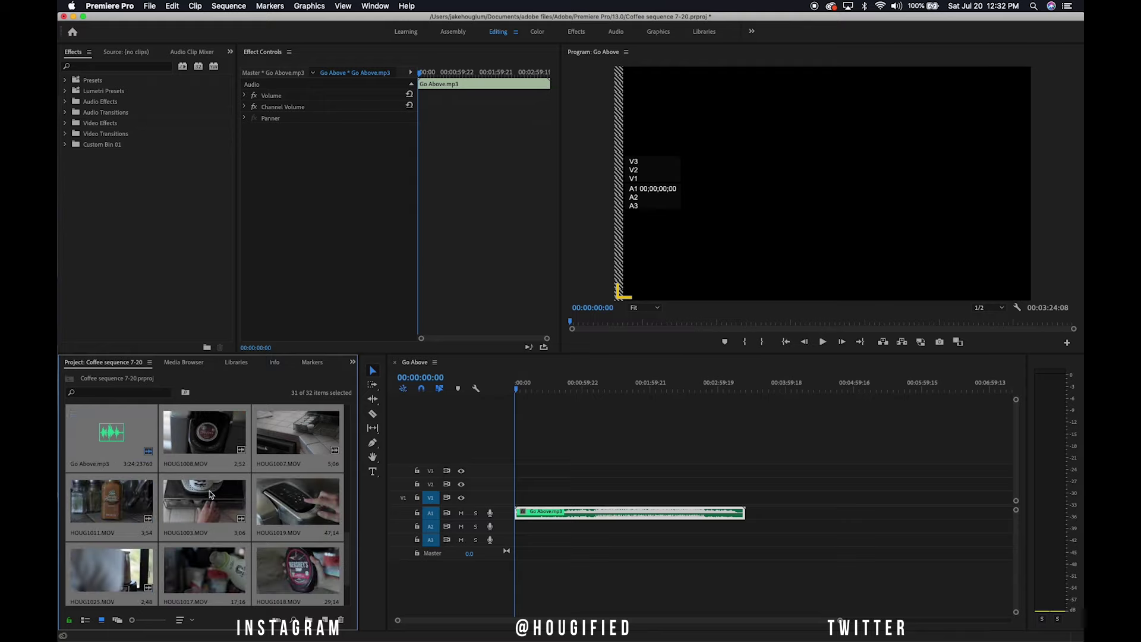
pyautogui.rightClick(185, 447)
pyautogui.moveTo(247, 394)
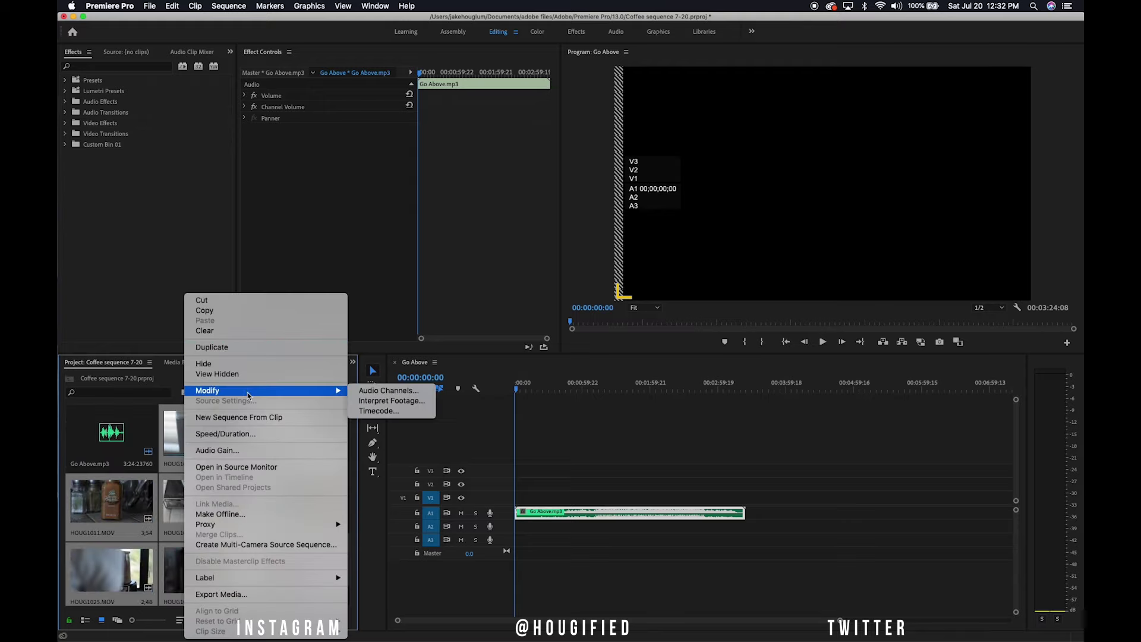
pyautogui.click(392, 401)
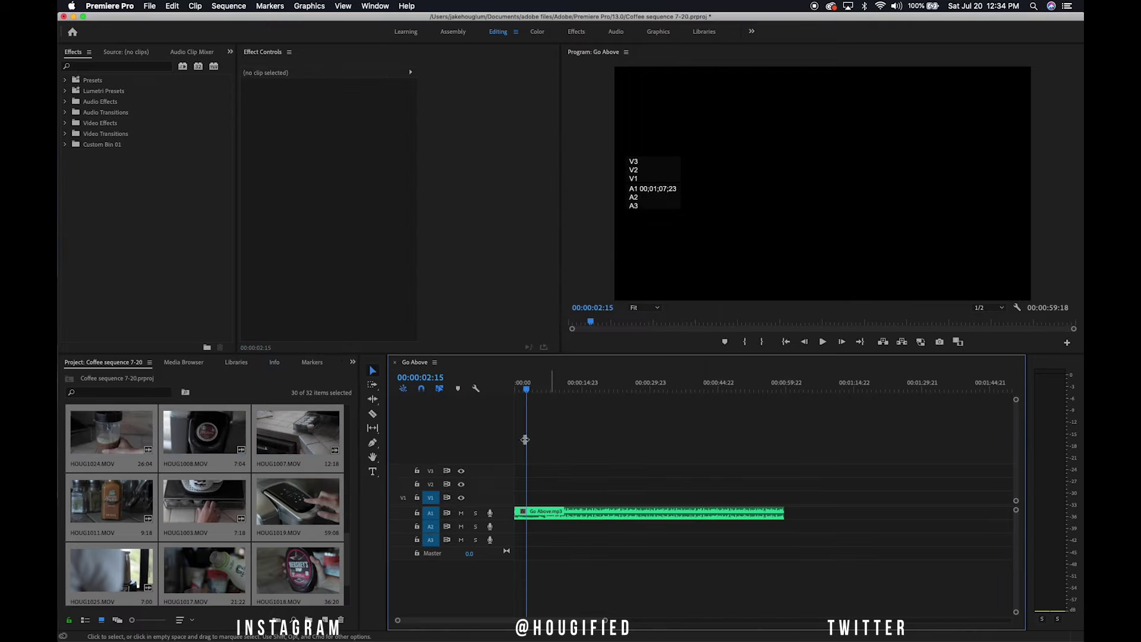
# Place HOUG0999.MOV on video track V1 at the start of the Go Above sequence
pyautogui.click(233, 475)
pyautogui.scroll(-2, 233, 476)
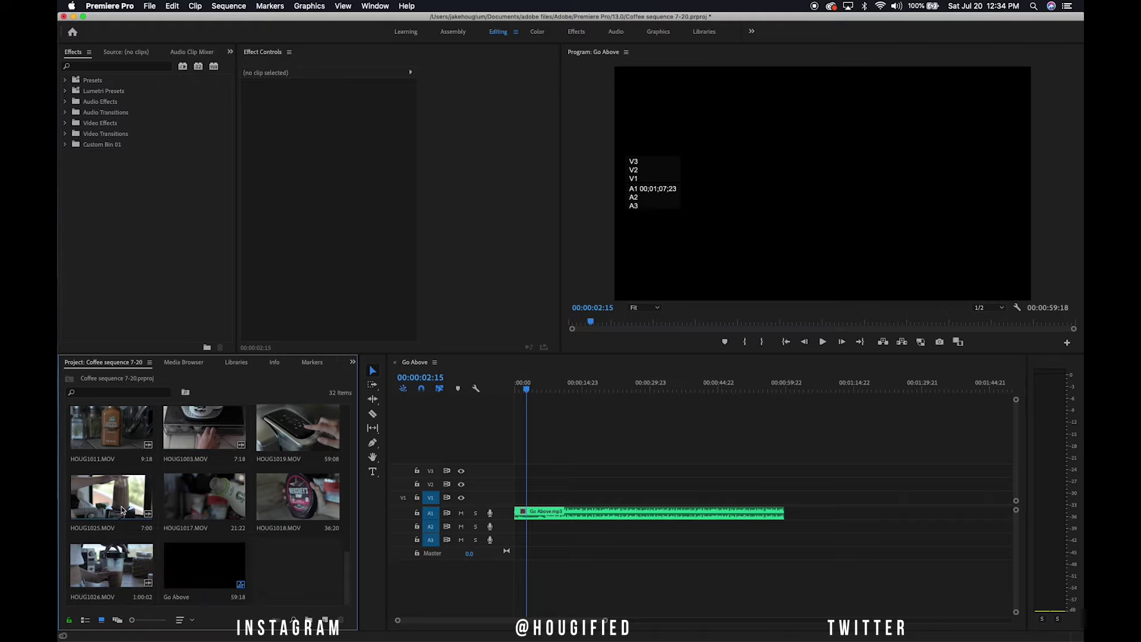
pyautogui.moveTo(263, 307); pyautogui.dragTo(515, 505)
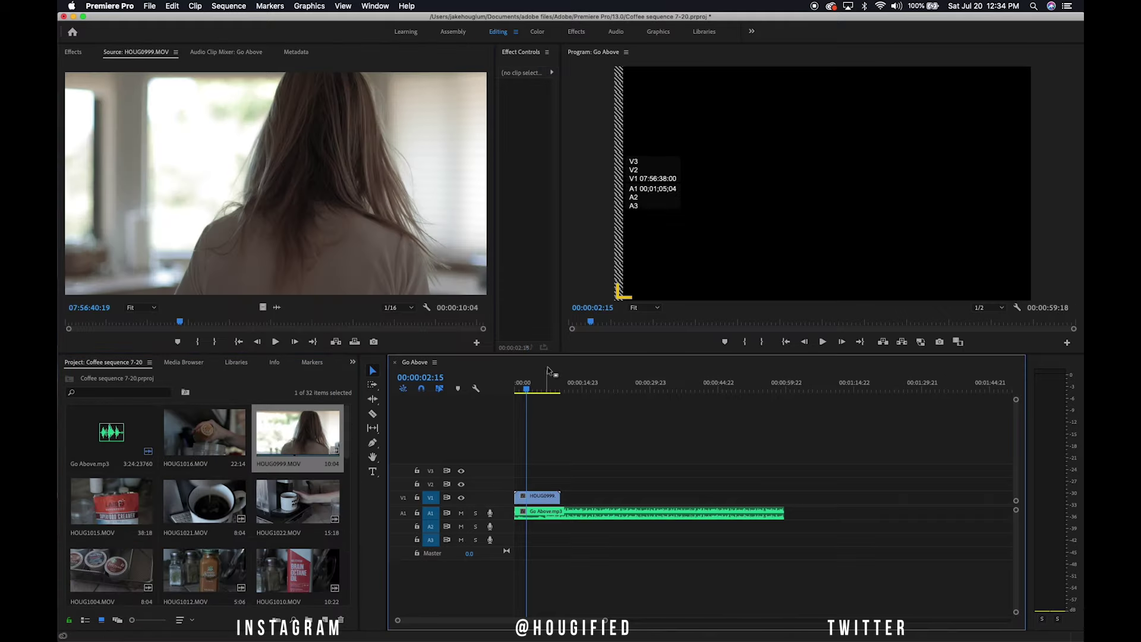
# Preview the sequence from its start and set the scale of the HOUG0999.MOV clip to 50
pyautogui.press('Home')
pyautogui.press('space')
pyautogui.click(542, 505)
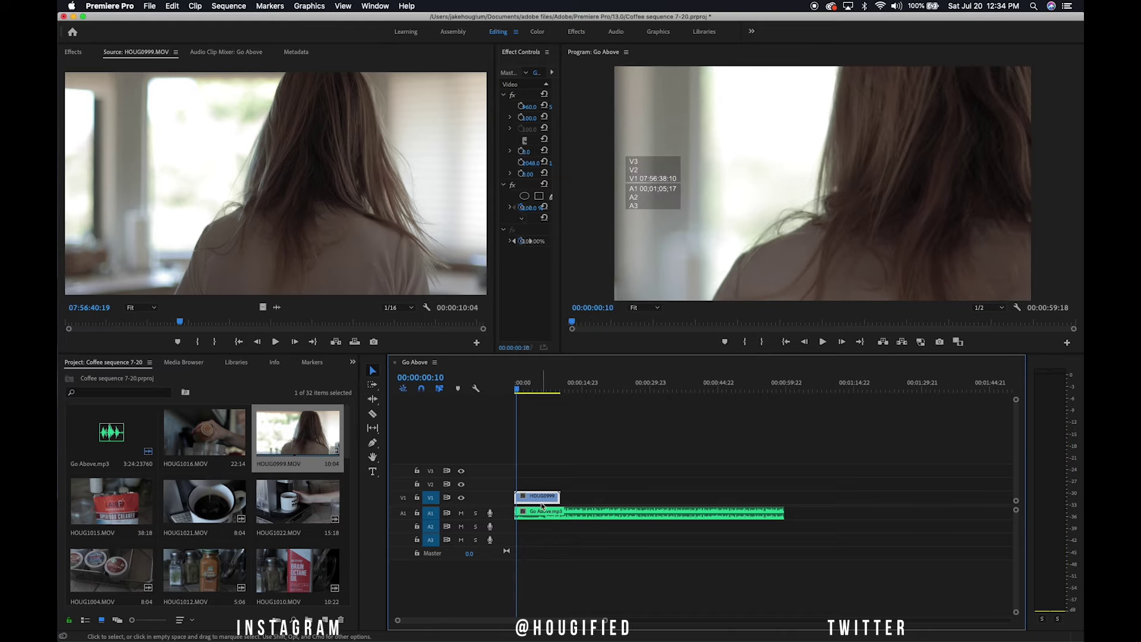
pyautogui.moveTo(494, 190); pyautogui.dragTo(433, 178)
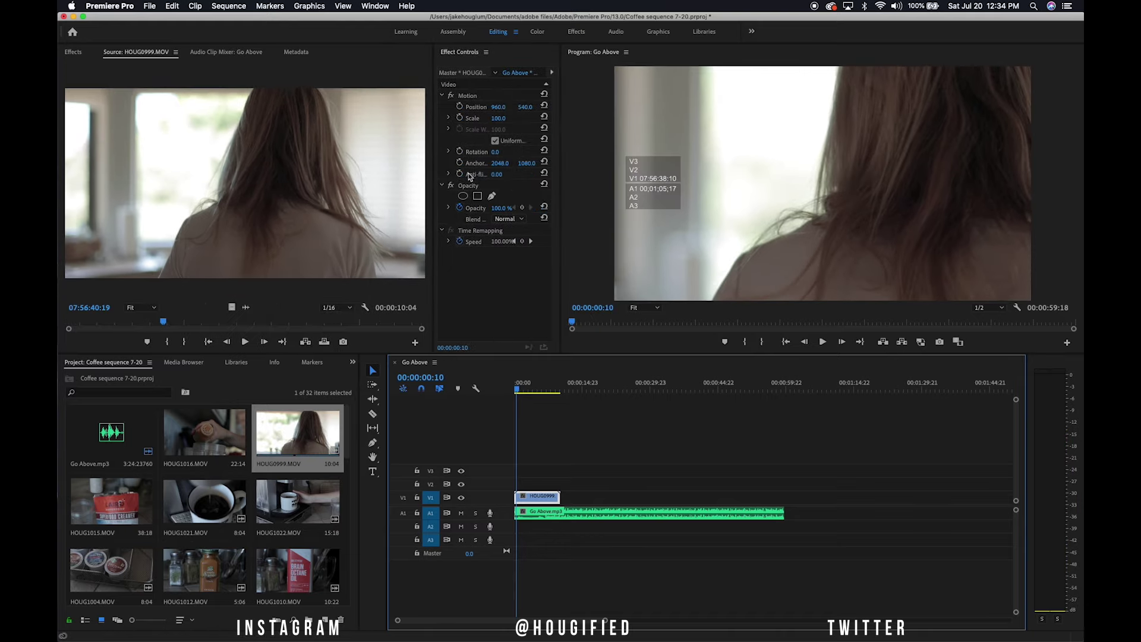
pyautogui.click(501, 119)
pyautogui.write('50')
pyautogui.press('Return')
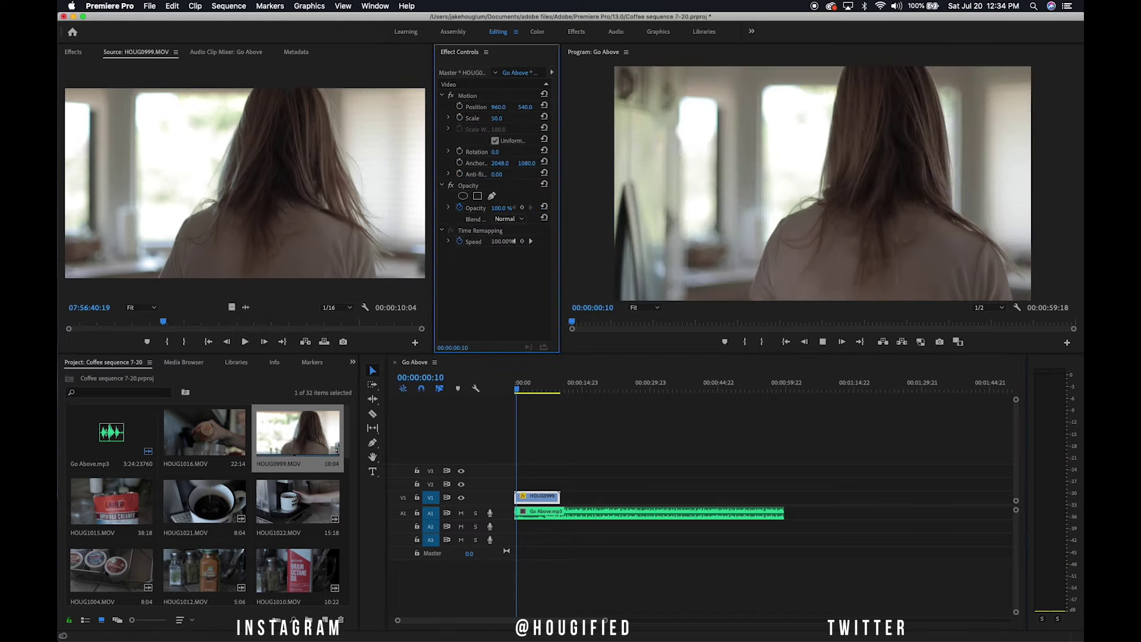
# Lower the audio gain of the Go Above.mp3 music clip and play the sequence to check the level
pyautogui.press('space')
pyautogui.click(588, 516)
pyautogui.press('g')
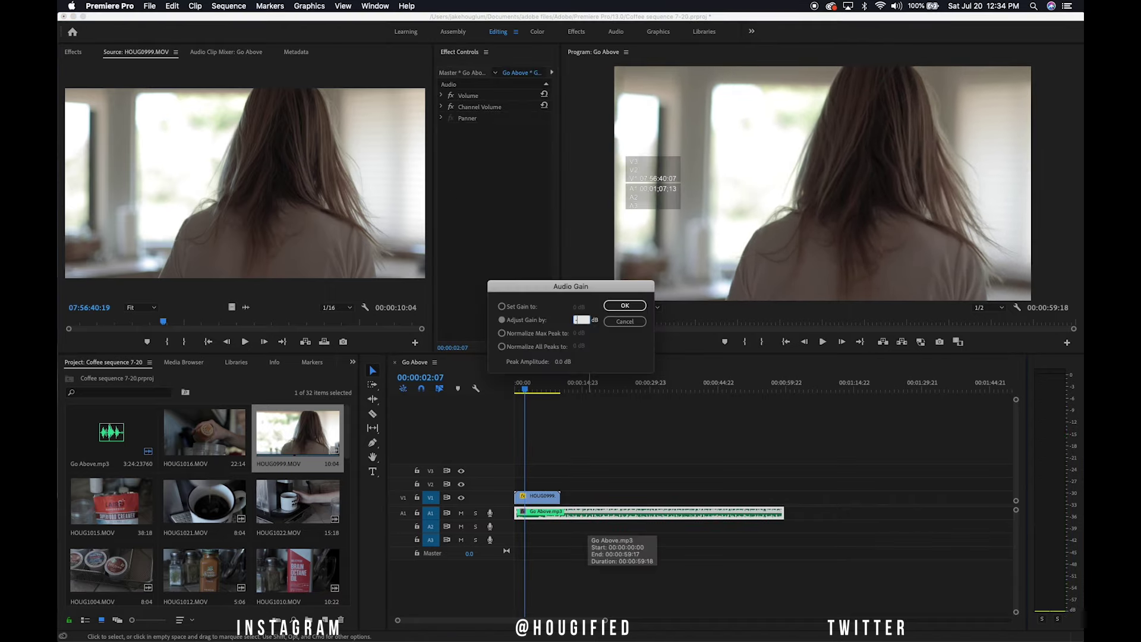
pyautogui.press('Return')
pyautogui.press('space')
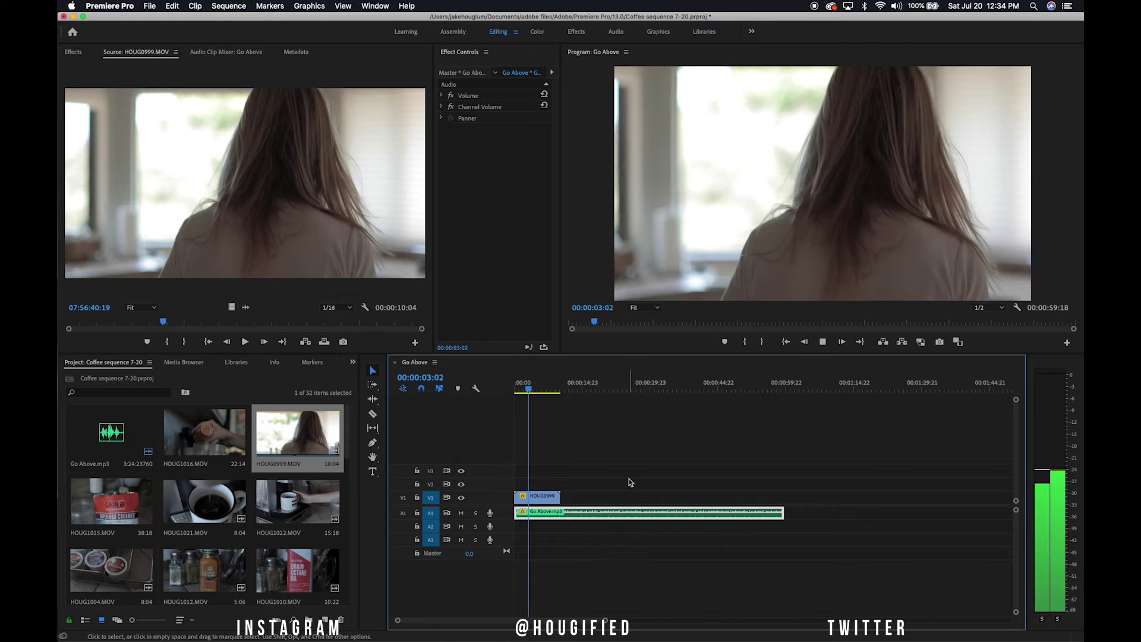
# Split the HOUG0999.MOV clip at 00:00:04:23 and ready the Razor tool for another cut further along it
pyautogui.press('=')
pyautogui.press('=')
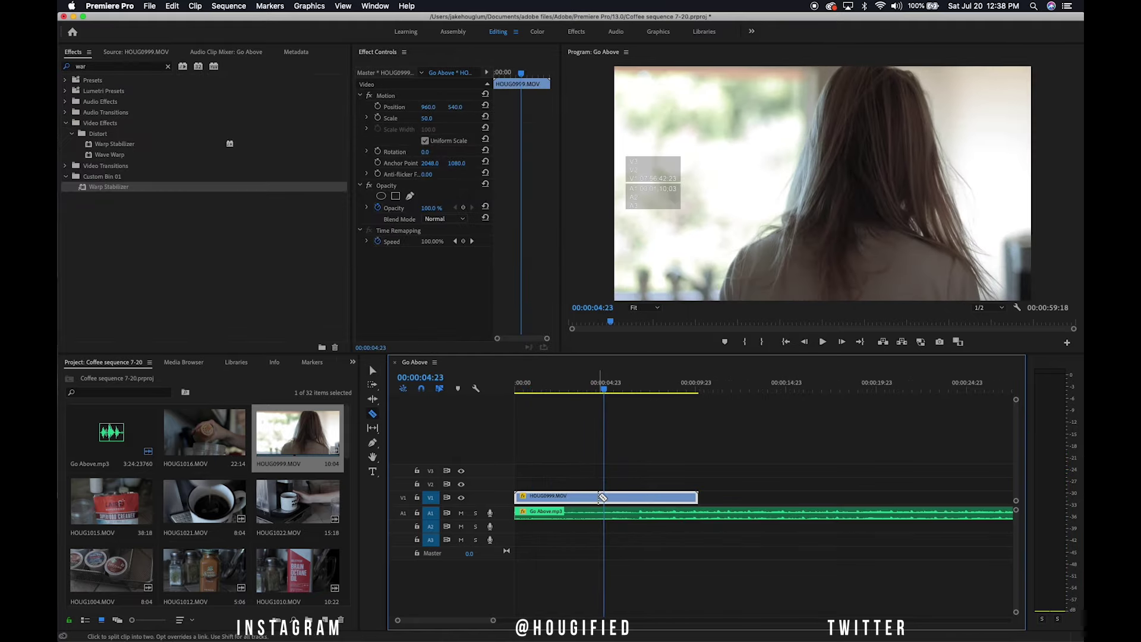
pyautogui.click(600, 497)
pyautogui.press('v')
pyautogui.moveTo(605, 389); pyautogui.dragTo(650, 391)
pyautogui.press('c')
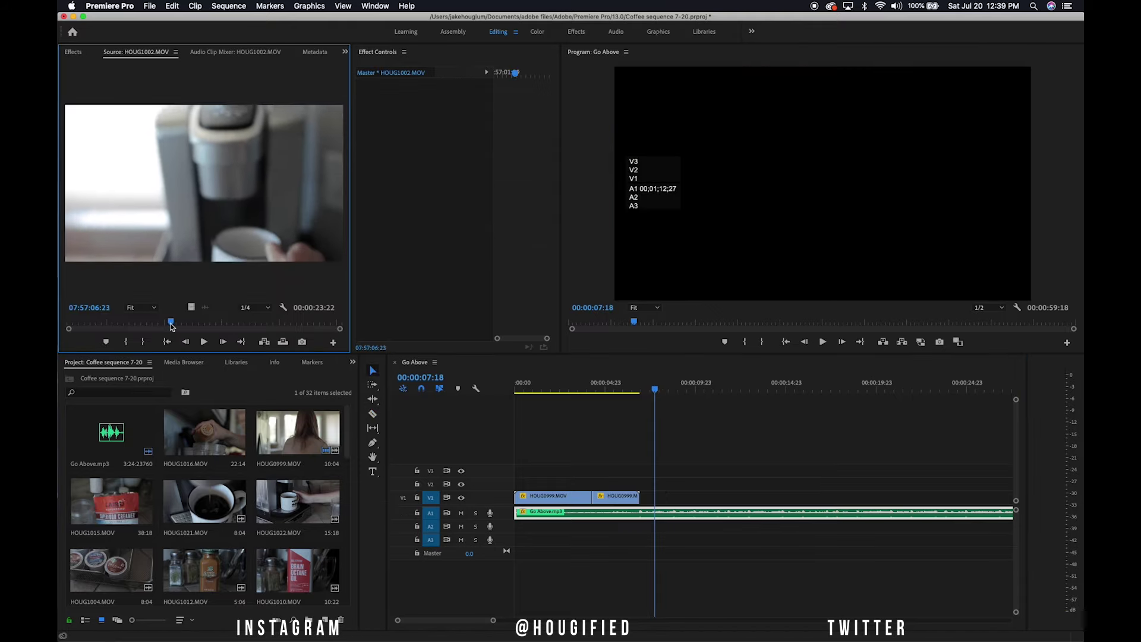
# Mark HOUG1002.MOV from 07:57:00:10 to 07:57:17:16 and place that range on V1 after the HOUG0999.MOV clips
pyautogui.moveTo(171, 324); pyautogui.dragTo(95, 323)
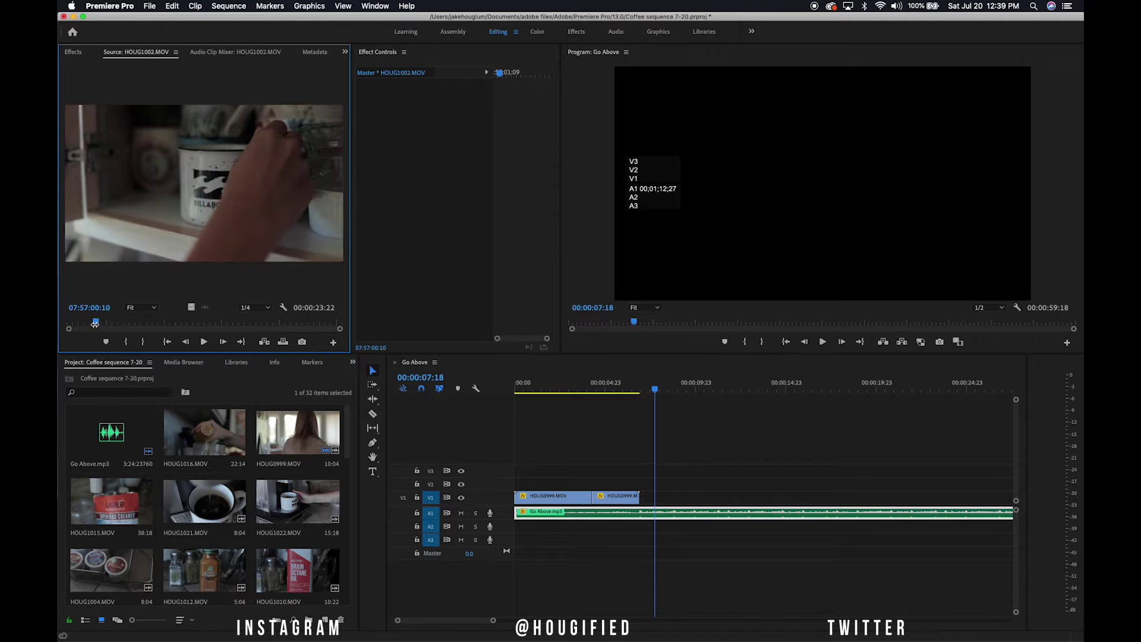
pyautogui.click(126, 343)
pyautogui.press('space')
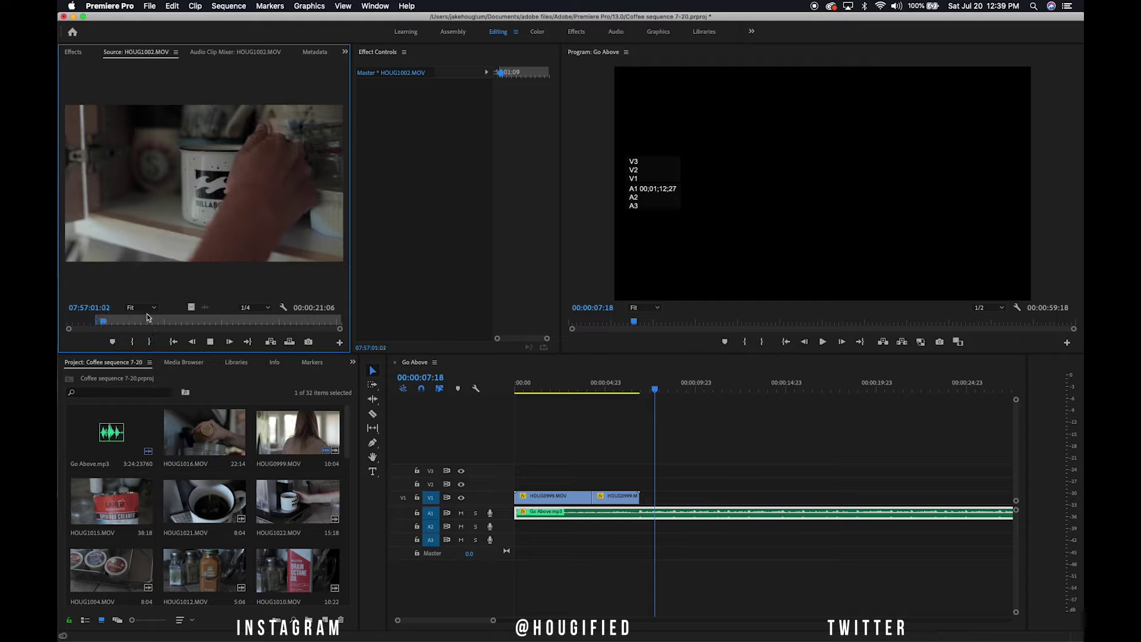
pyautogui.moveTo(113, 322); pyautogui.dragTo(294, 341)
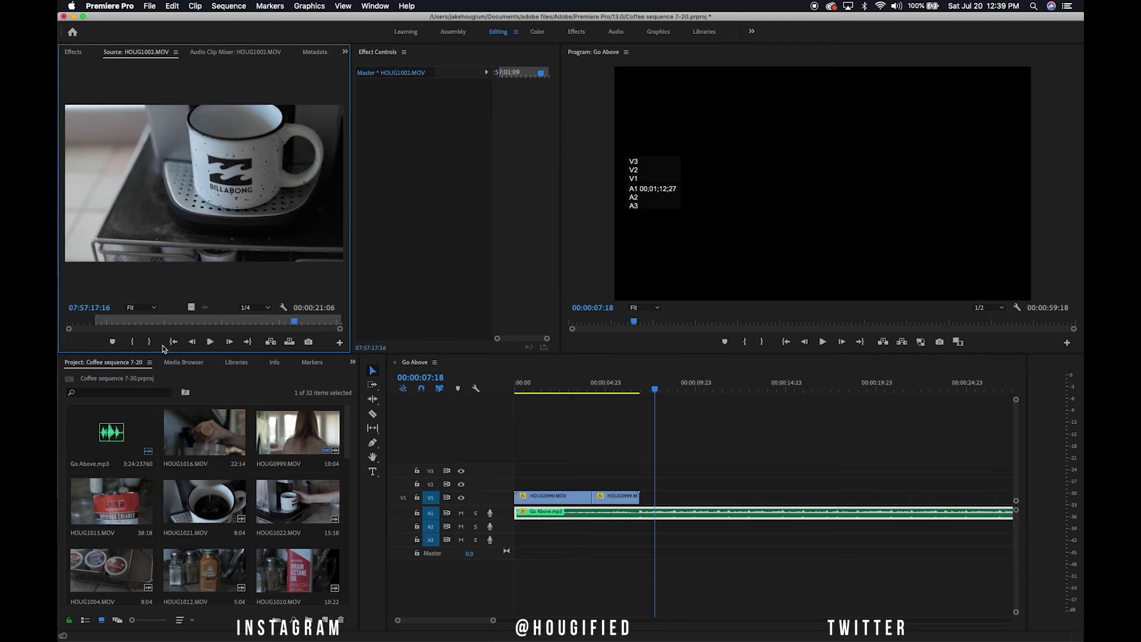
# Show the Time Remapping speed keyframes on the HOUG1002.MOV clip and add a speed keyframe at 00:00:07:13
pyautogui.moveTo(654, 446); pyautogui.dragTo(652, 446)
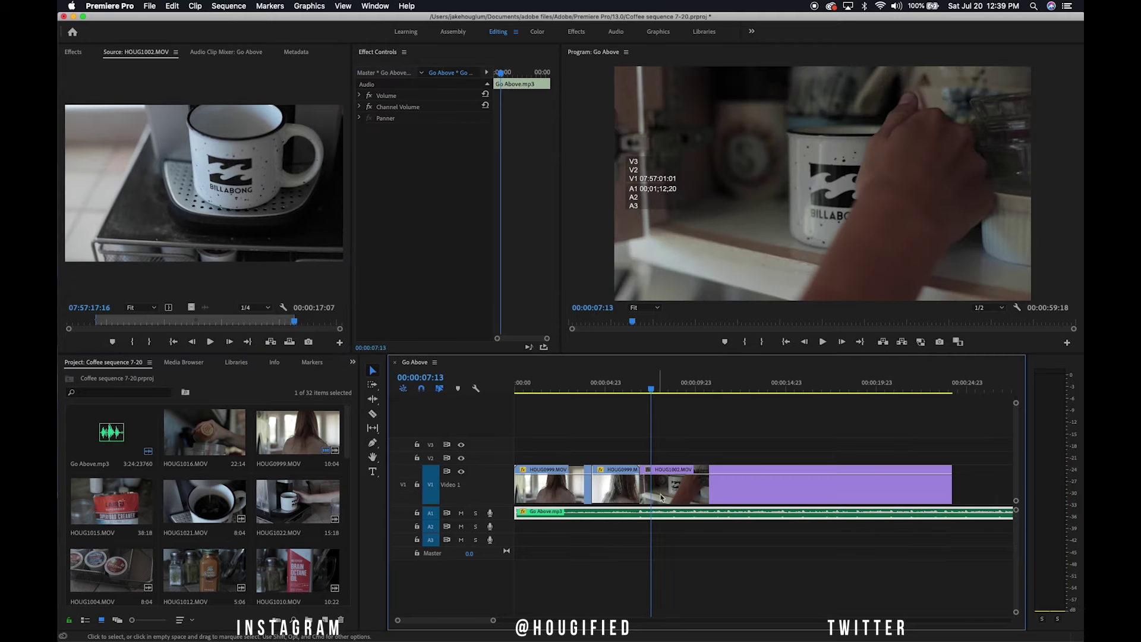
pyautogui.rightClick(684, 494)
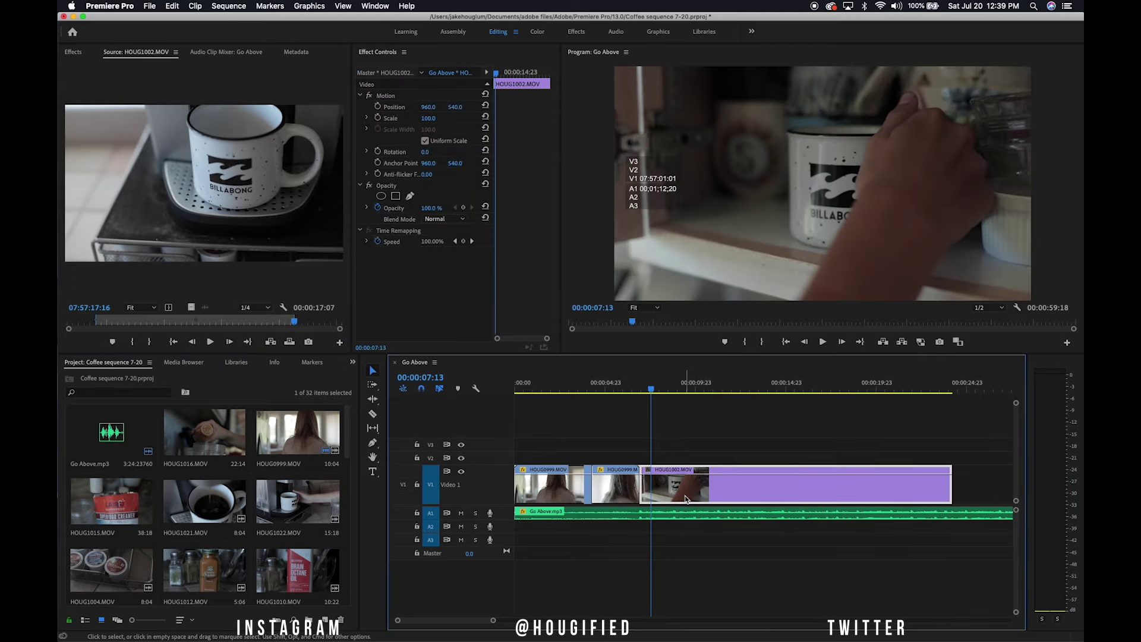
pyautogui.moveTo(744, 631)
pyautogui.moveTo(918, 637)
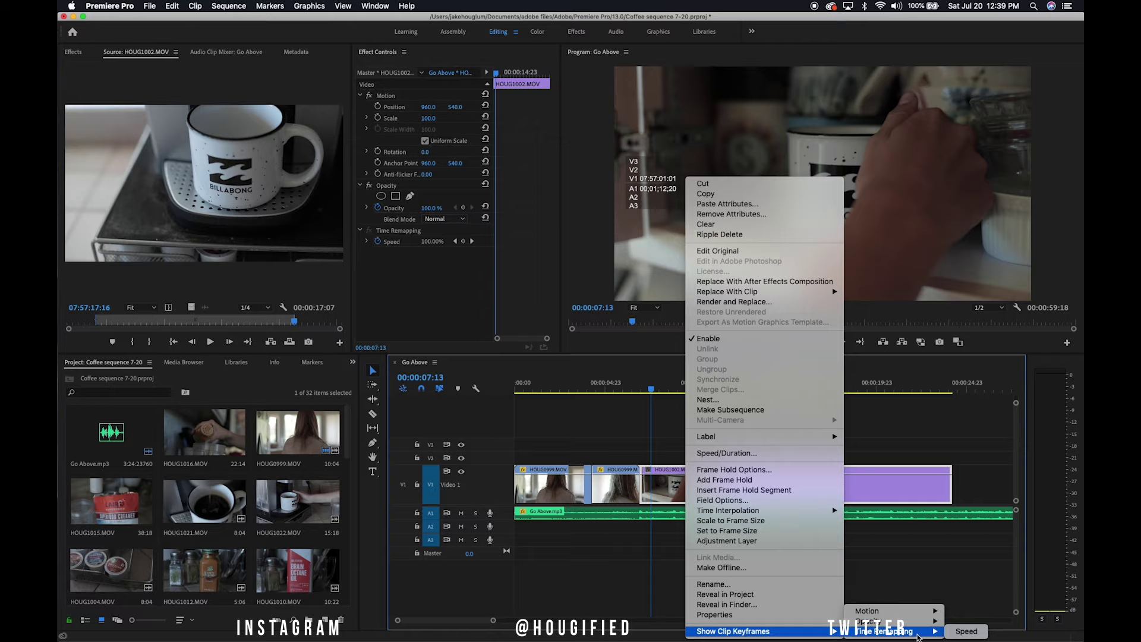
pyautogui.click(967, 632)
pyautogui.press('=')
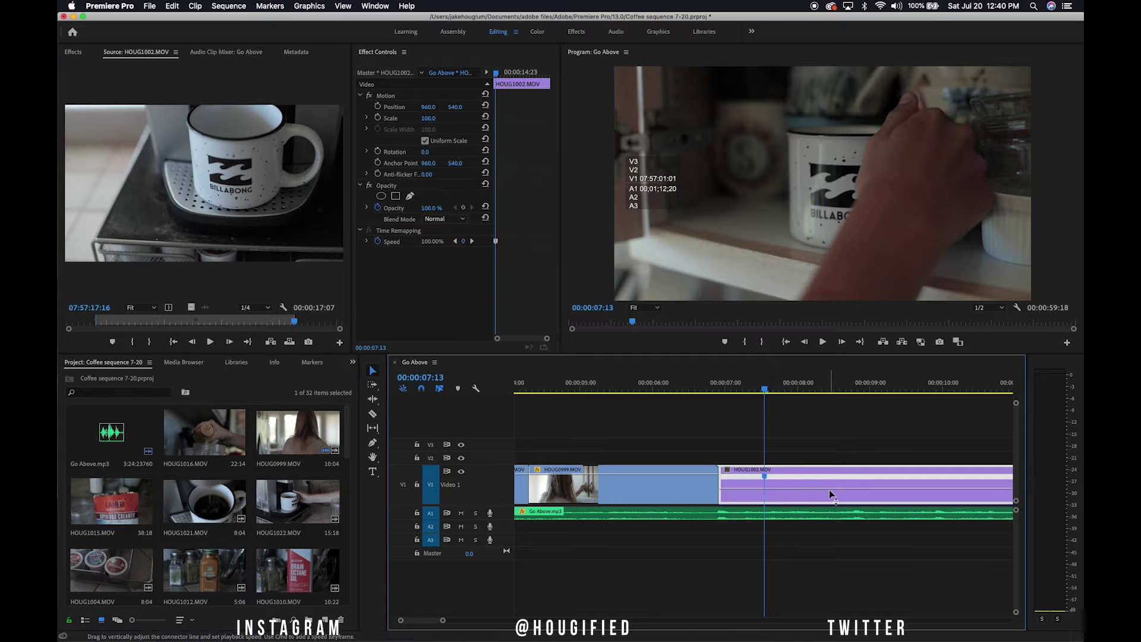
# Raise the speed of HOUG1002.MOV after the keyframe to 1000%, previewing the faster motion along the way
pyautogui.moveTo(831, 494); pyautogui.dragTo(830, 280)
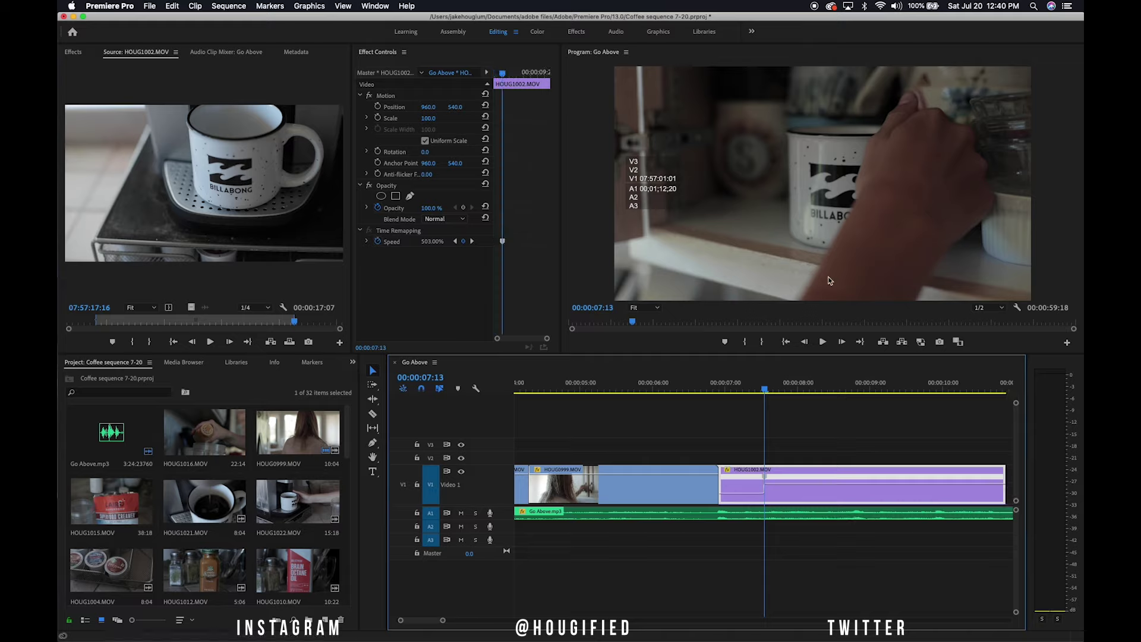
pyautogui.press('space')
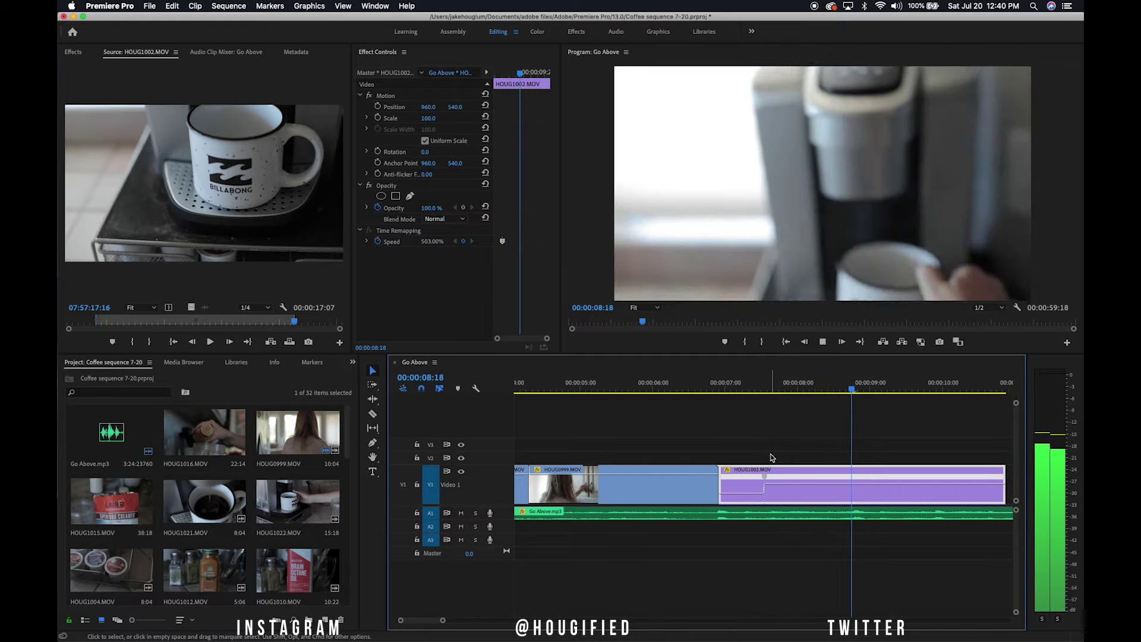
pyautogui.press('space')
pyautogui.click(771, 390)
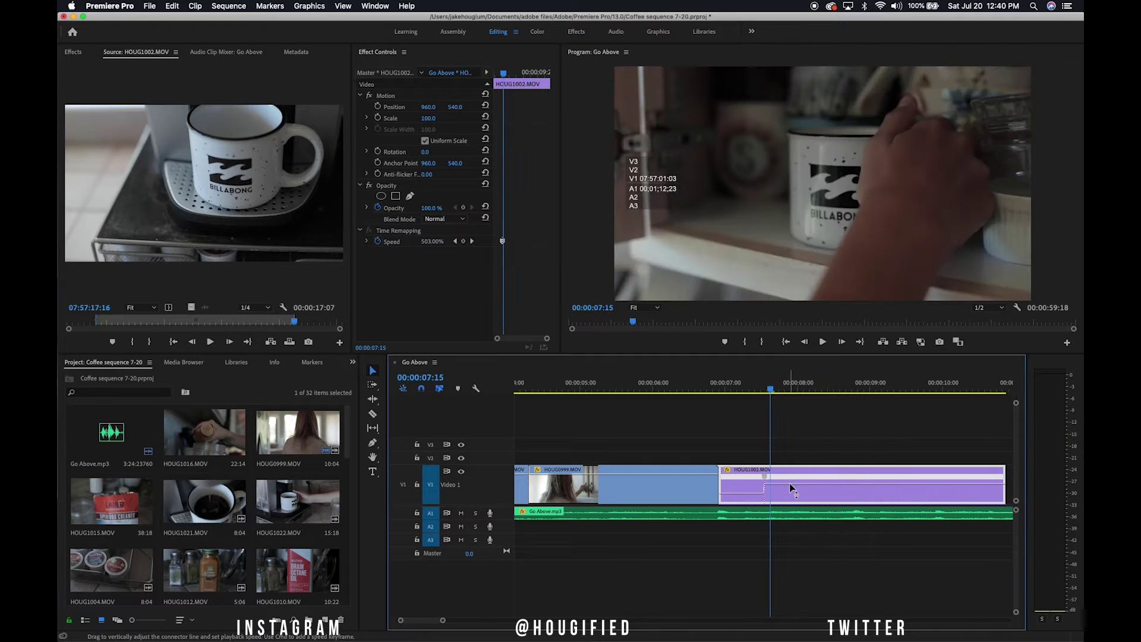
pyautogui.moveTo(792, 508); pyautogui.dragTo(792, 509)
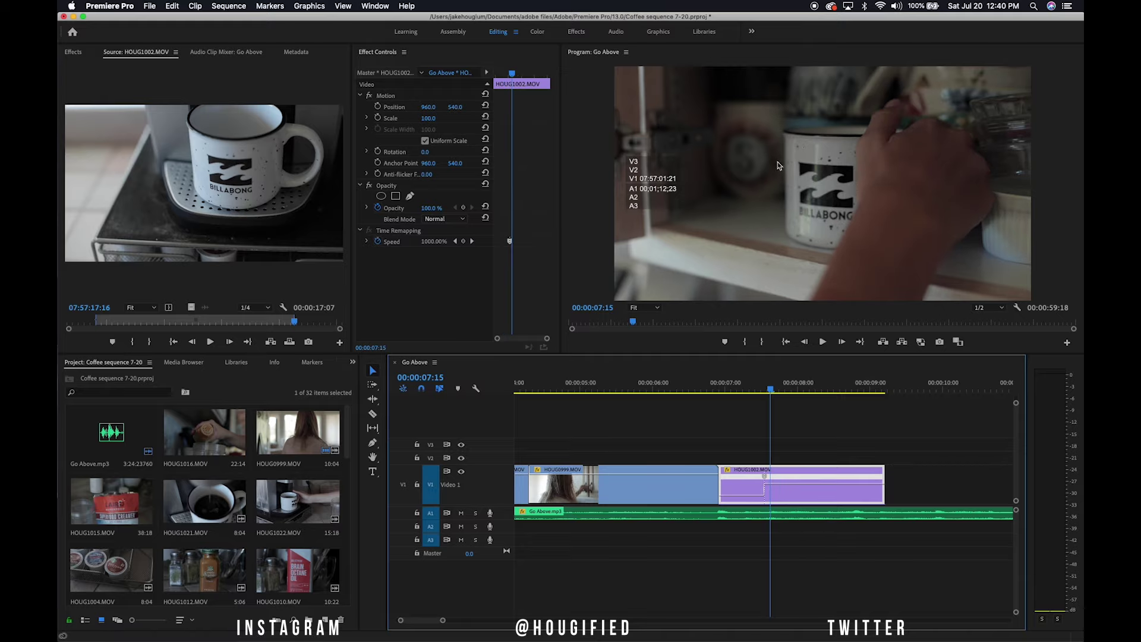
# Add a second speed keyframe to HOUG1002.MOV at 00:00:09:00 and lower the speed after it to 100%
pyautogui.press('space')
pyautogui.press('space')
pyautogui.press('space')
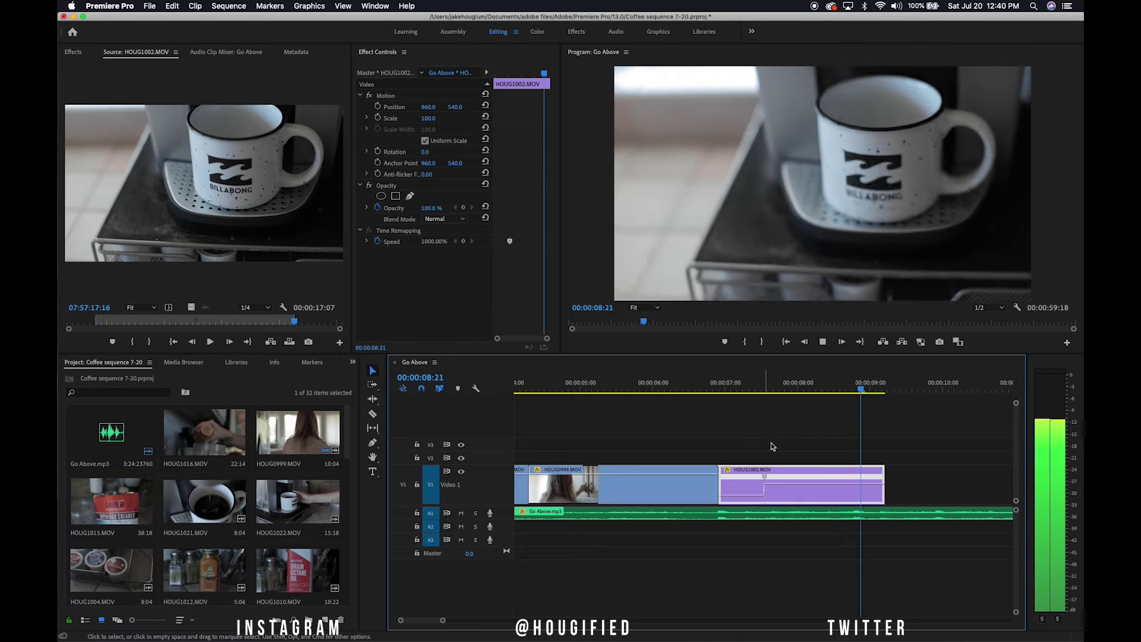
pyautogui.press('space')
pyautogui.press('p')
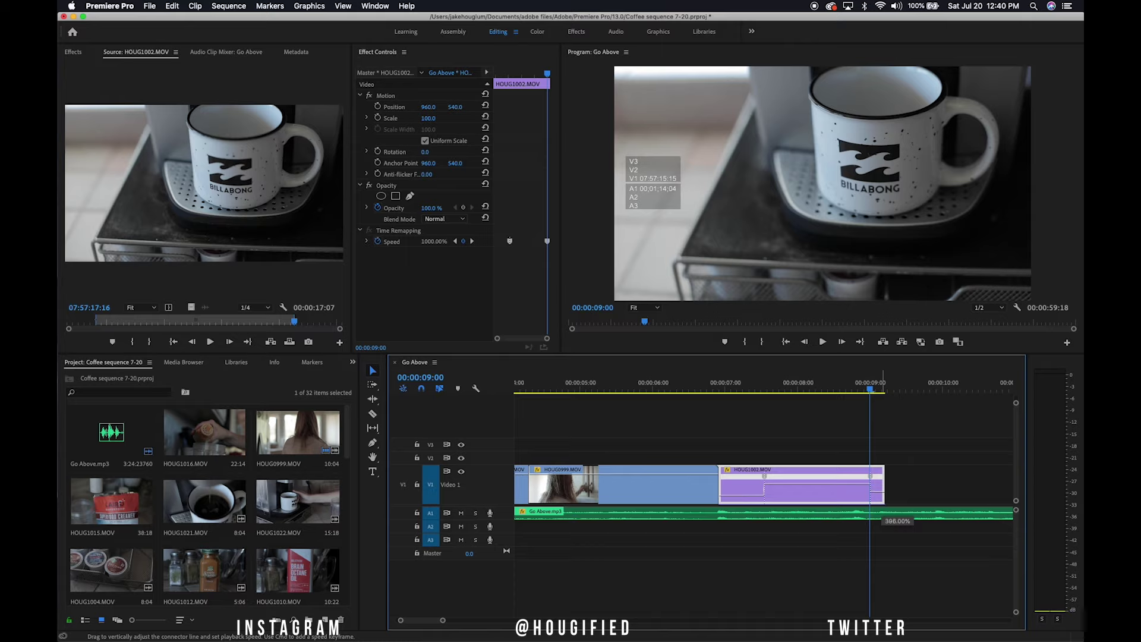
pyautogui.moveTo(880, 484); pyautogui.dragTo(876, 490)
# Spread both speed keyframes of HOUG1002.MOV apart into gradual speed ramps
pyautogui.moveTo(765, 481)
pyautogui.mouseDown()
pyautogui.moveTo(793, 486)
pyautogui.moveTo(775, 482)
pyautogui.mouseUp()
pyautogui.moveTo(875, 482); pyautogui.dragTo(856, 482)
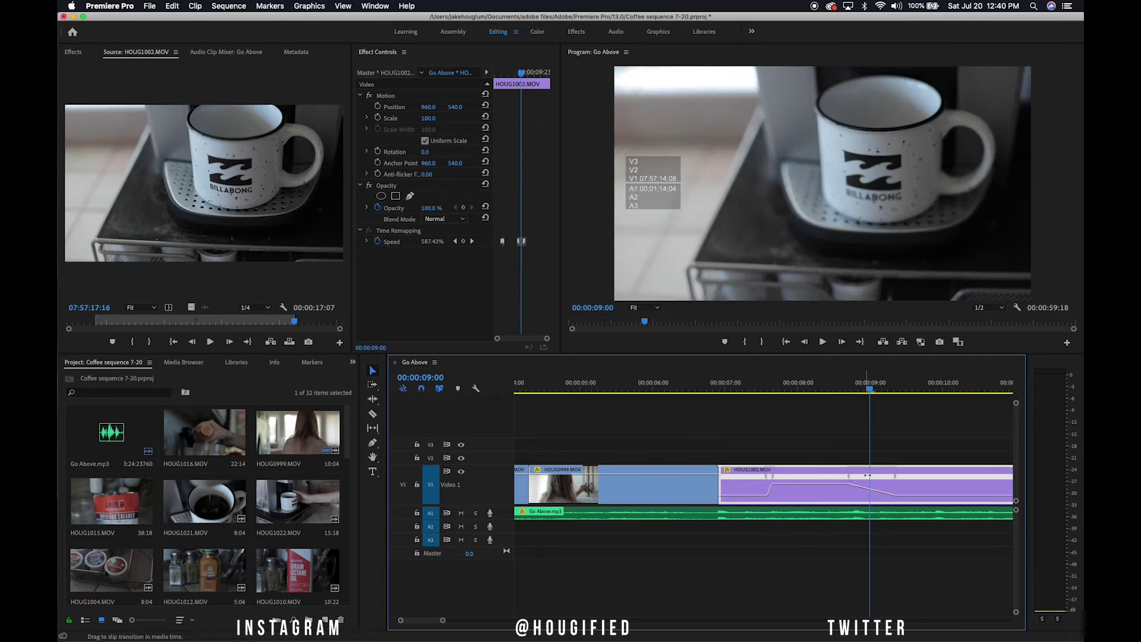
# Play back the speed-ramped HOUG1002.MOV clip and fine-tune its second speed ramp
pyautogui.click(713, 392)
pyautogui.press('space')
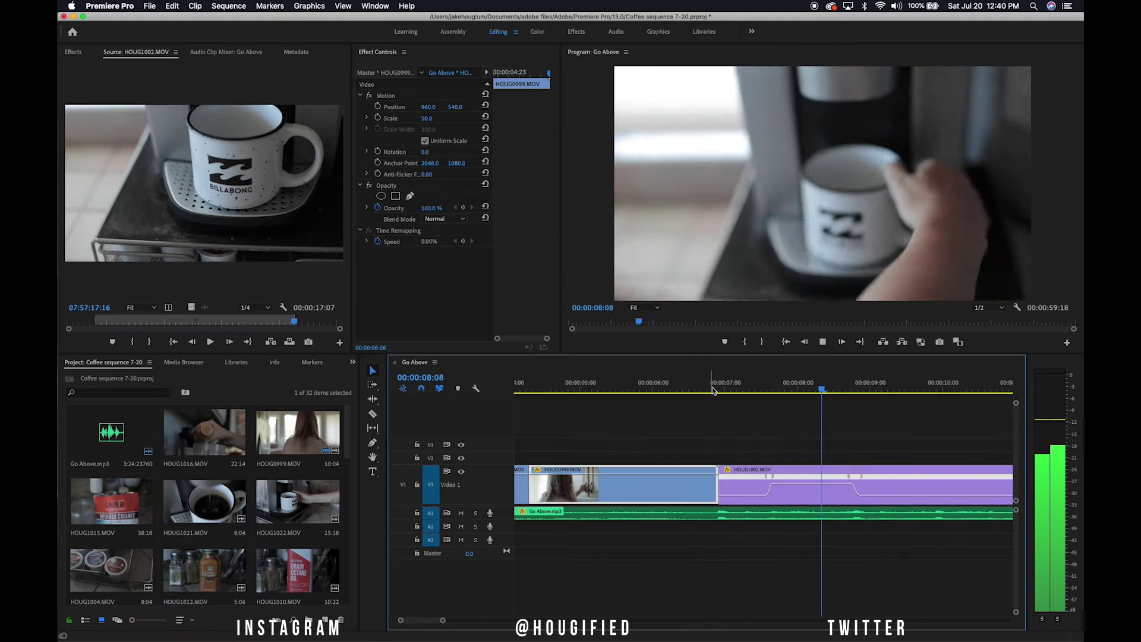
pyautogui.press('space')
pyautogui.press('space')
pyautogui.press('space')
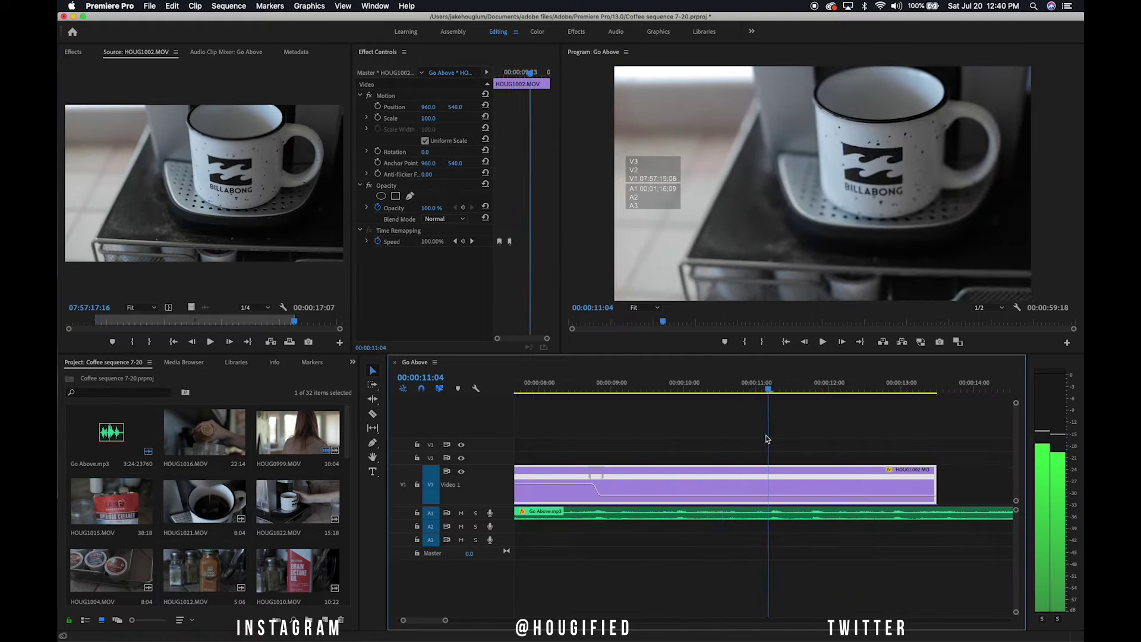
pyautogui.moveTo(592, 475); pyautogui.dragTo(597, 476)
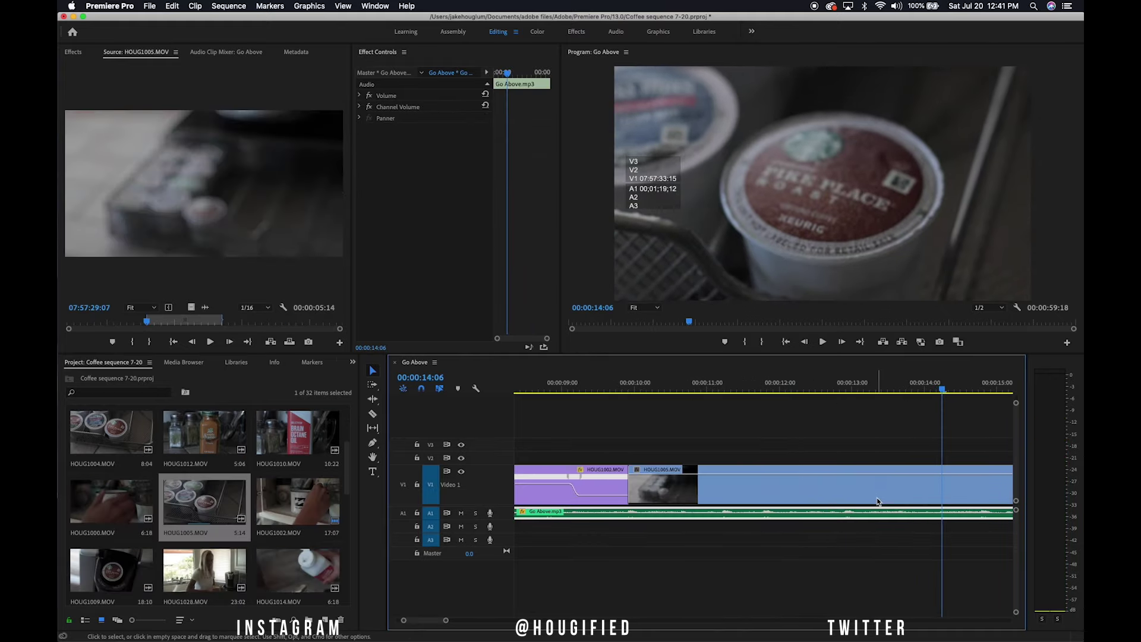
# Set the scale of the HOUG1005.MOV clip to 51 and review the clip from near its start
pyautogui.click(881, 482)
pyautogui.moveTo(429, 118); pyautogui.dragTo(400, 118)
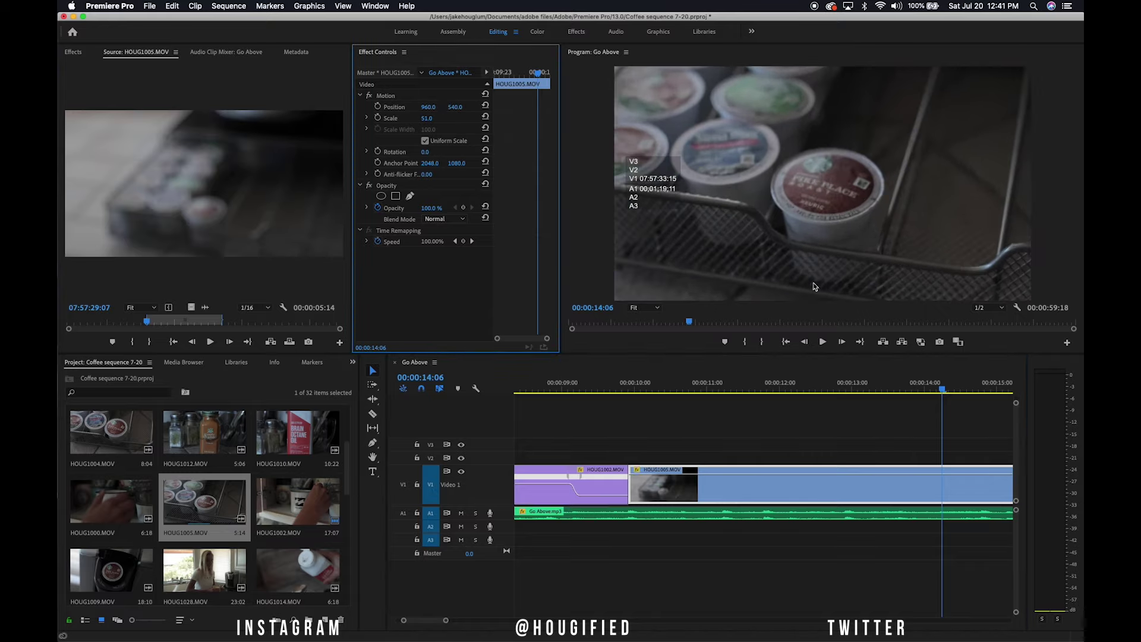
pyautogui.moveTo(951, 391); pyautogui.dragTo(972, 461)
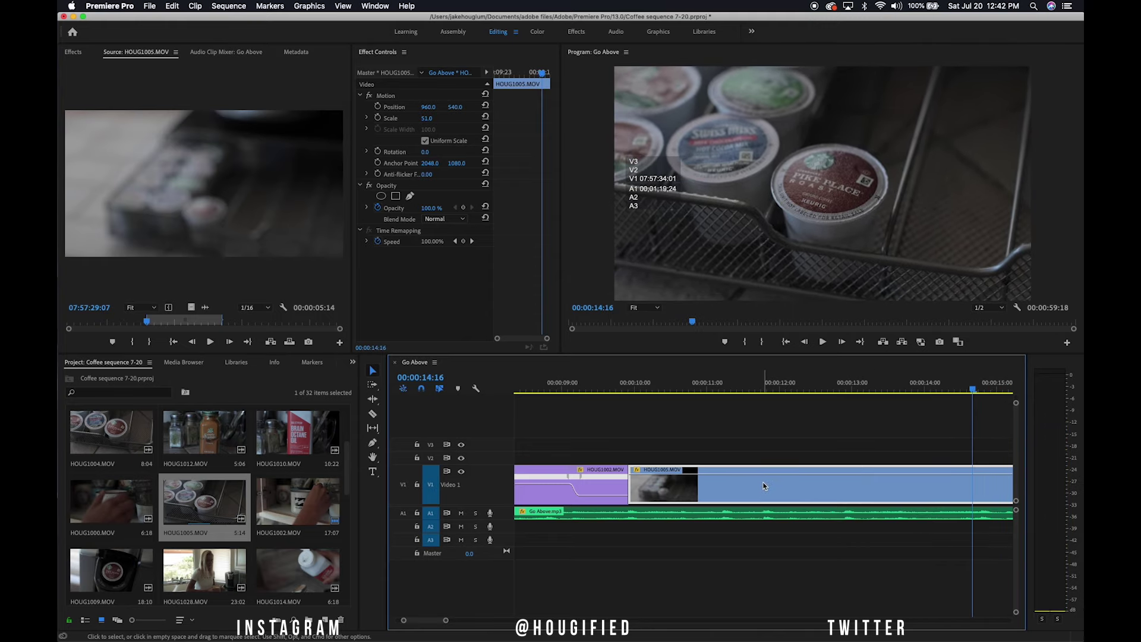
pyautogui.moveTo(535, 389); pyautogui.dragTo(407, 401)
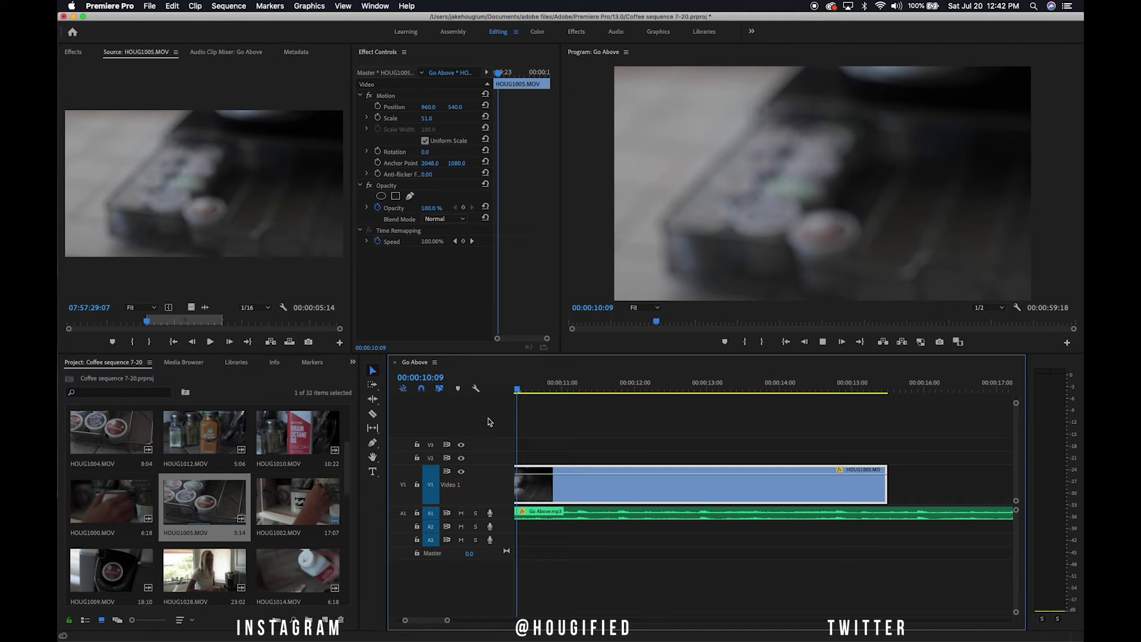
# Nest the stabilized Nested Sequence 02 clip inside another sequence named Nested Sequence 03
pyautogui.press('space')
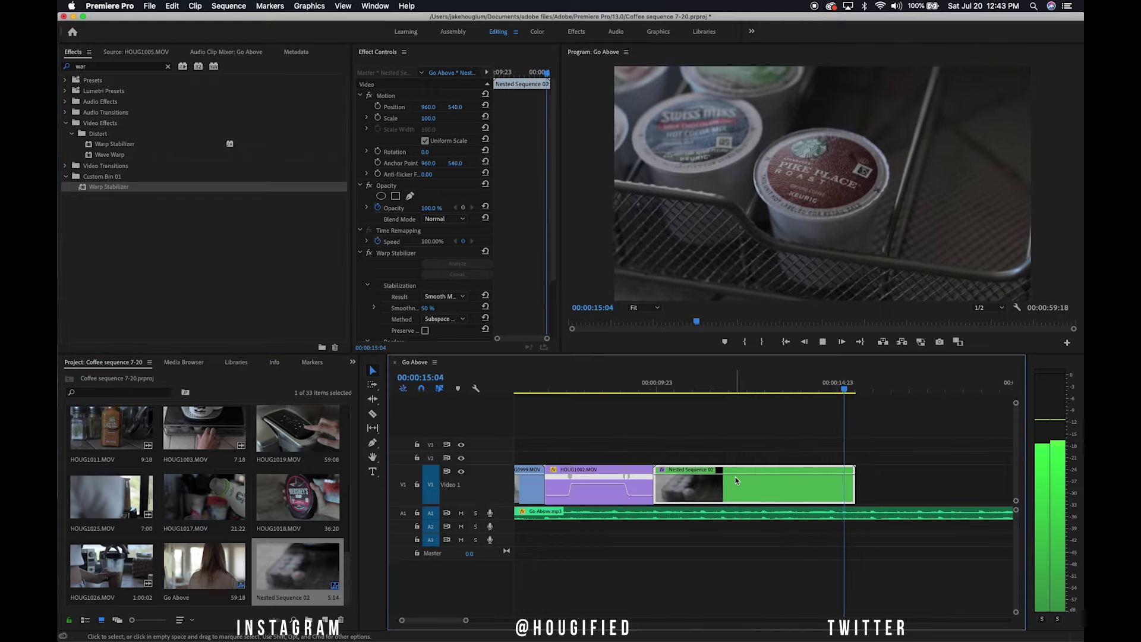
pyautogui.moveTo(873, 392); pyautogui.dragTo(811, 421)
pyautogui.rightClick(790, 497)
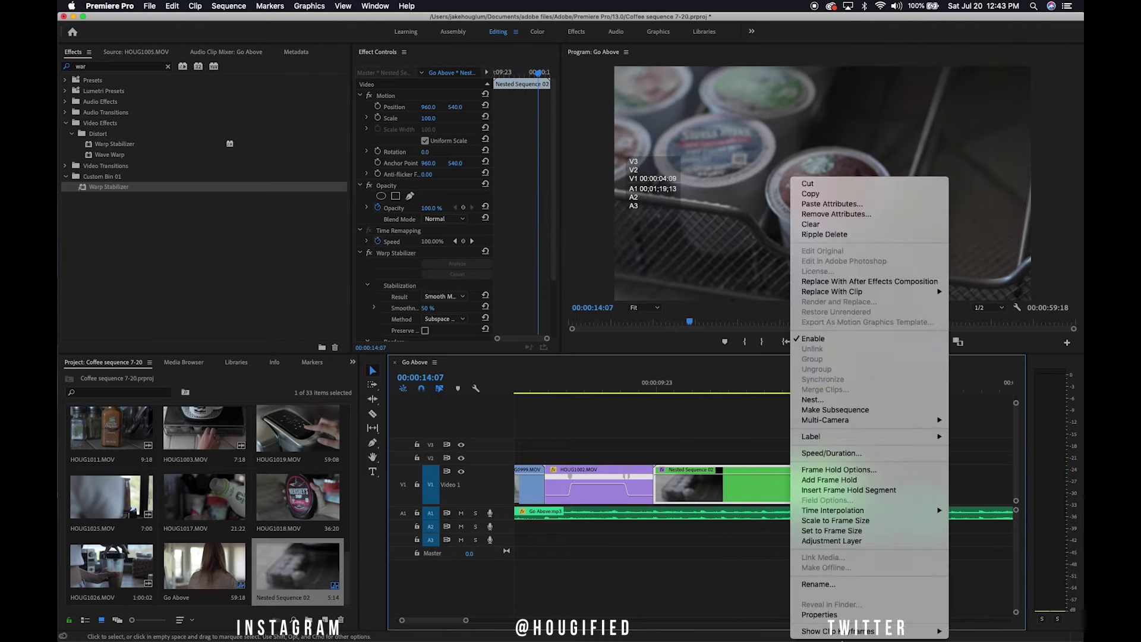
pyautogui.click(813, 400)
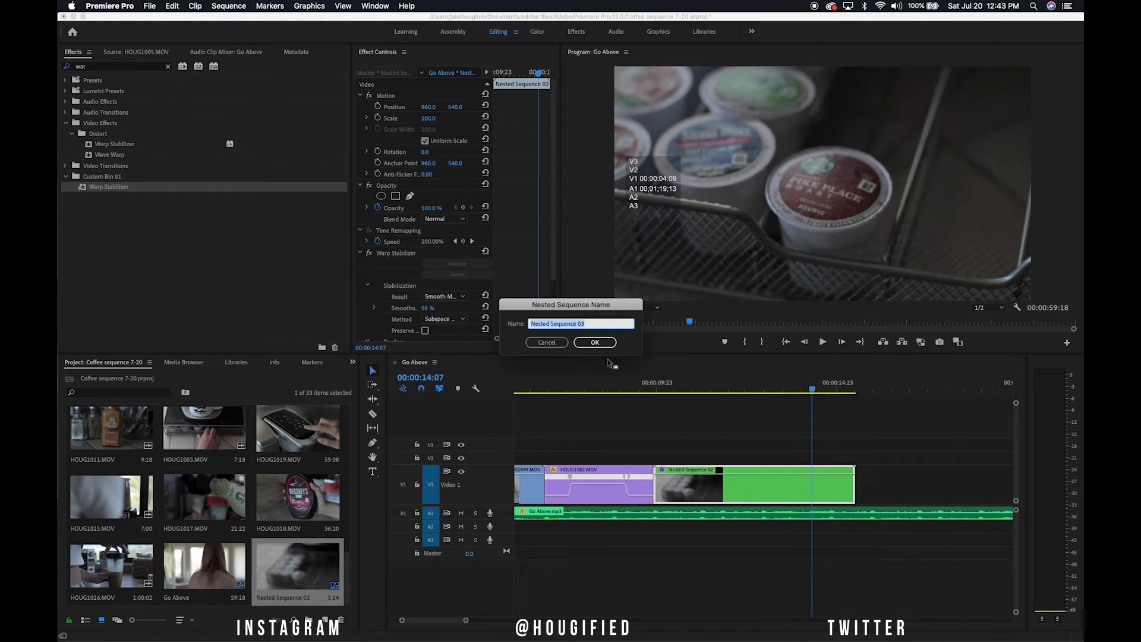
pyautogui.click(594, 343)
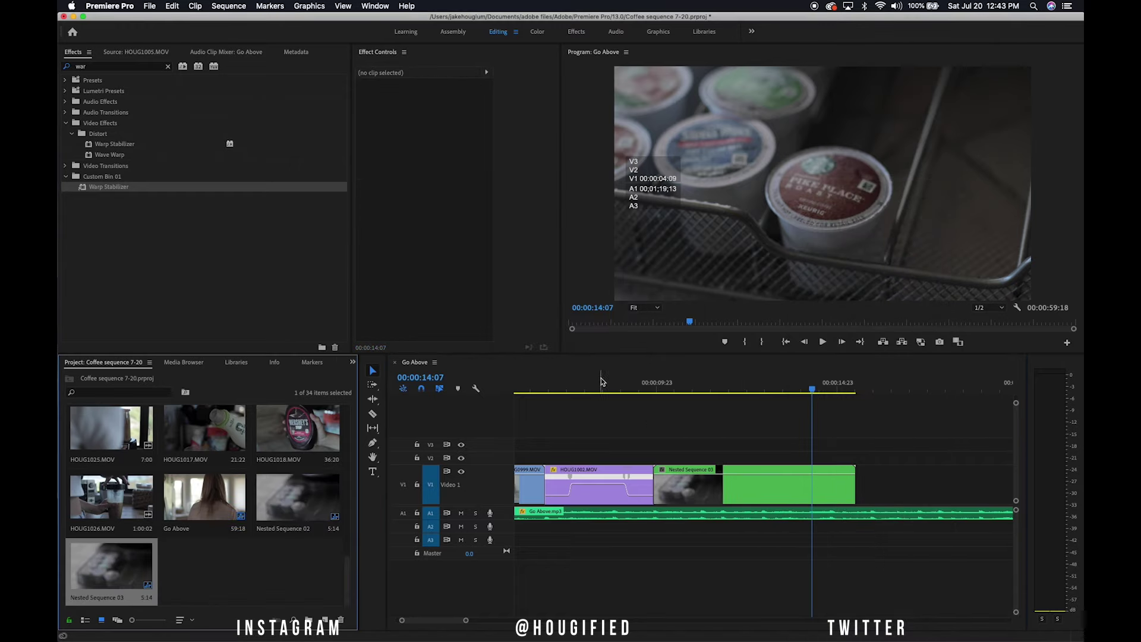
# Show the time remapping speed keyframes on the Nested Sequence 03 clip
pyautogui.click(821, 488)
pyautogui.rightClick(821, 489)
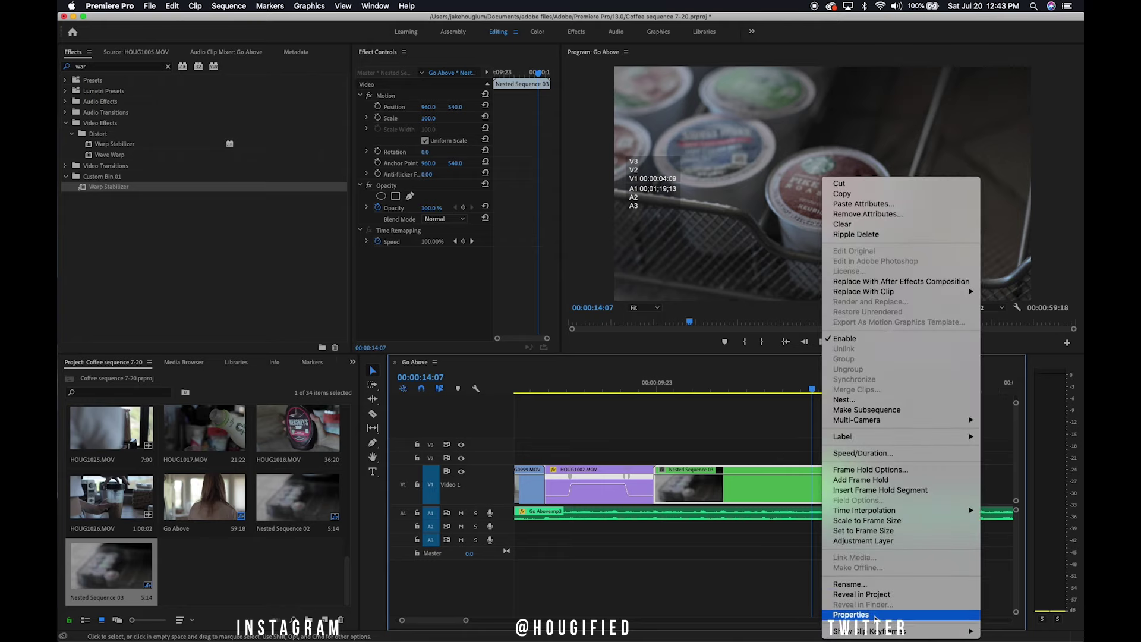
pyautogui.moveTo(878, 631)
pyautogui.moveTo(996, 637)
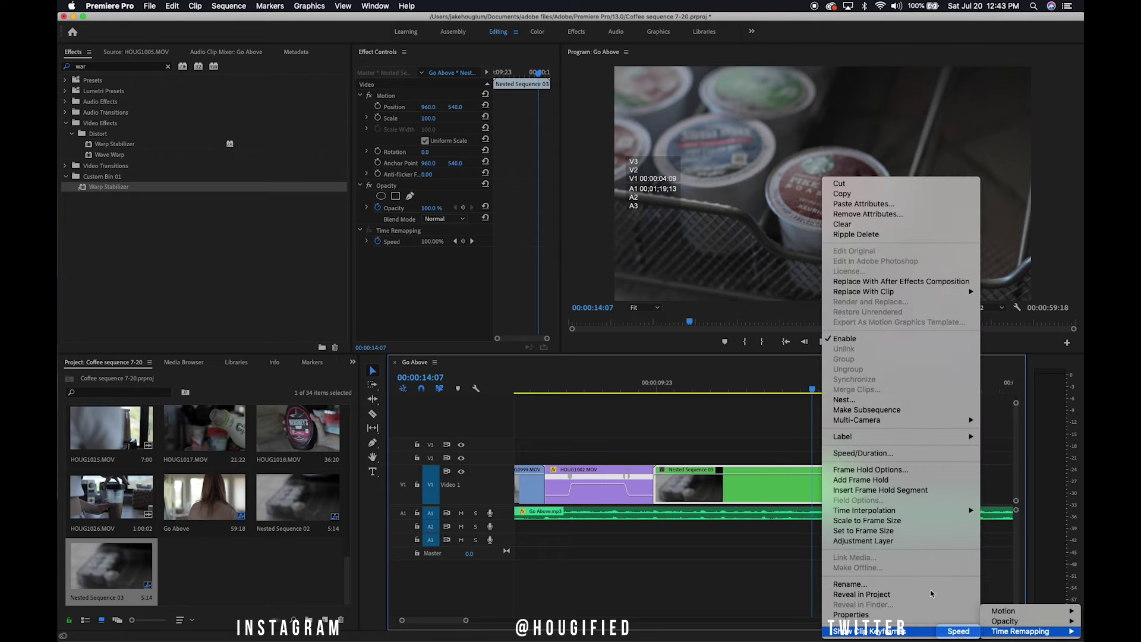
pyautogui.click(957, 631)
# Add a speed keyframe to Nested Sequence 03 at 00:00:14:07 and ramp down into it from 411% speed
pyautogui.press('p')
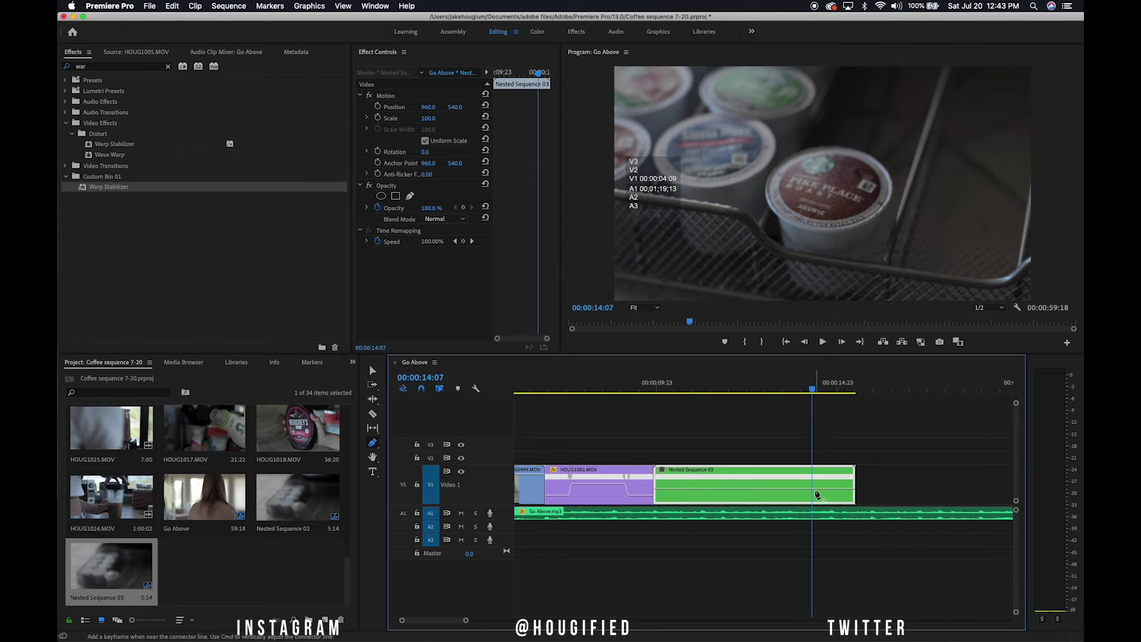
pyautogui.moveTo(774, 494); pyautogui.dragTo(775, 484)
pyautogui.moveTo(691, 476); pyautogui.dragTo(685, 477)
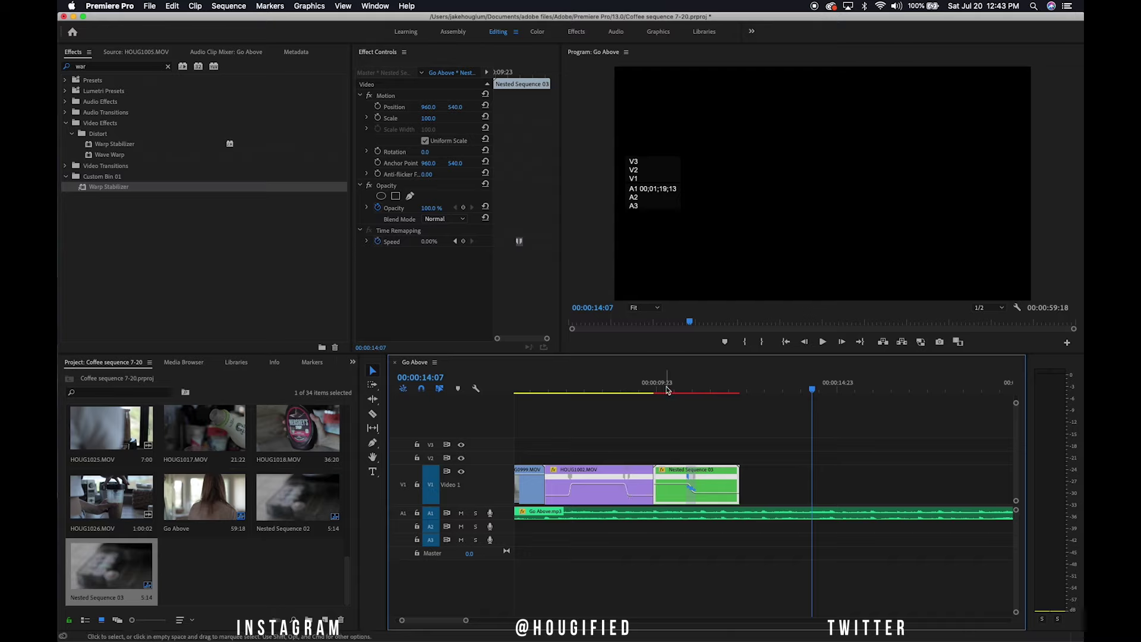
pyautogui.click(647, 390)
pyautogui.press('space')
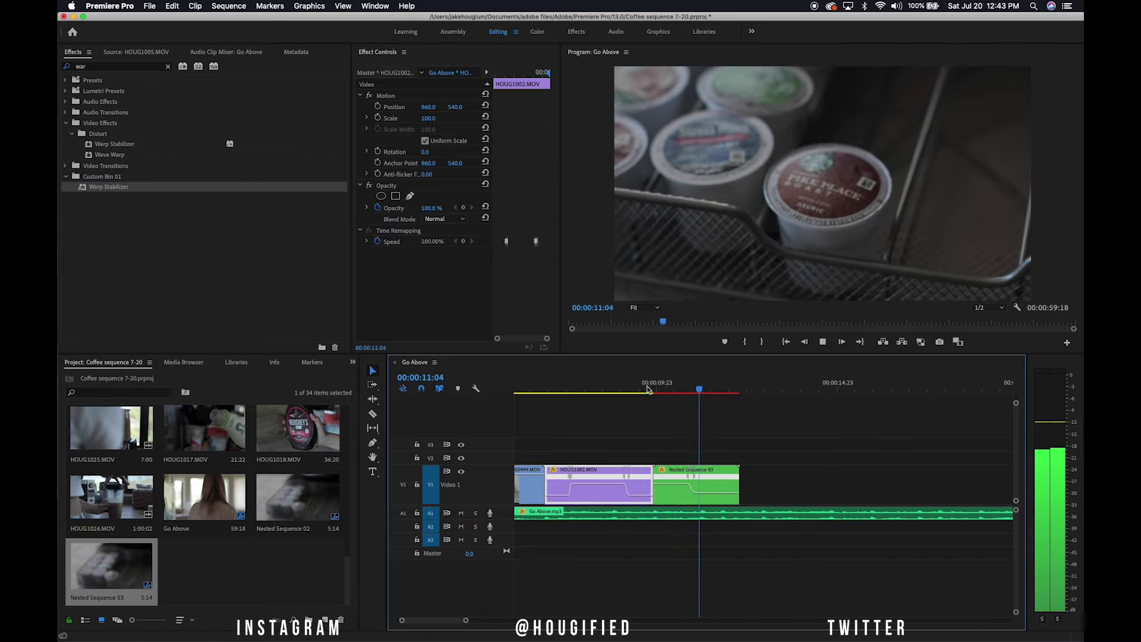
# Shift the speed ramp of Nested Sequence 03 to the music beat at 00:00:10:17 and play back the result
pyautogui.click(683, 391)
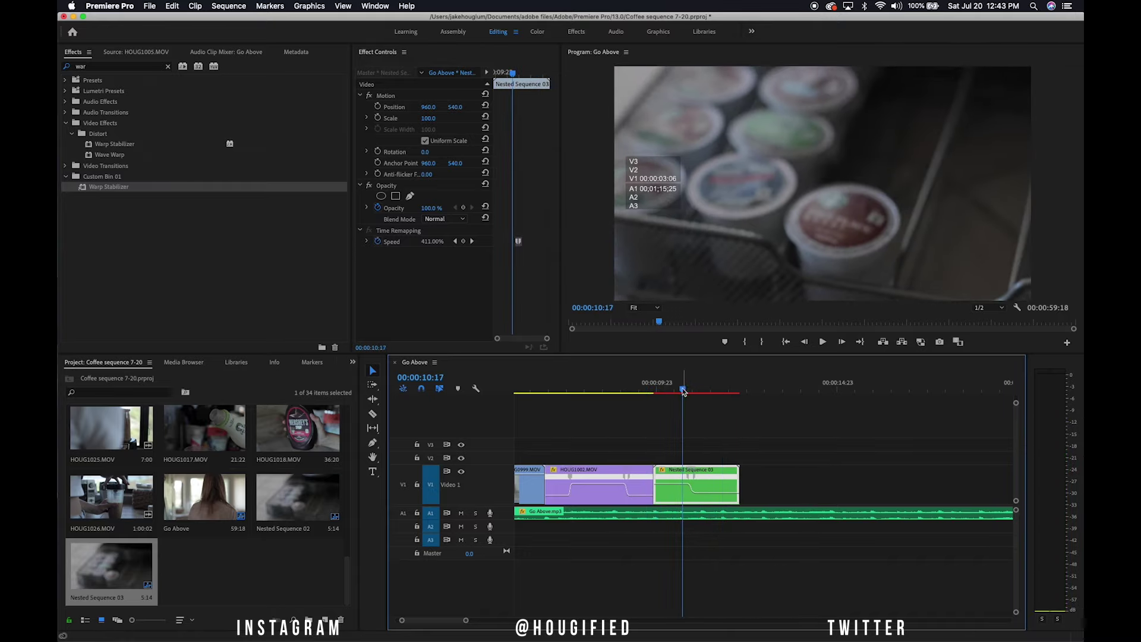
pyautogui.moveTo(682, 516); pyautogui.dragTo(683, 512)
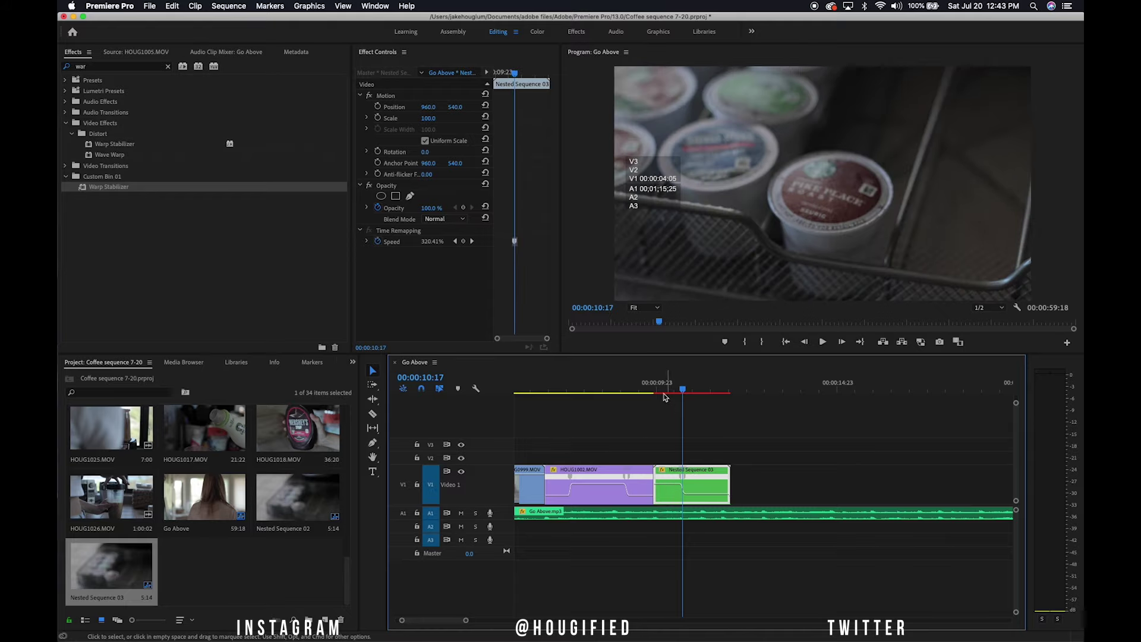
pyautogui.click(661, 386)
pyautogui.press('space')
pyautogui.press('space')
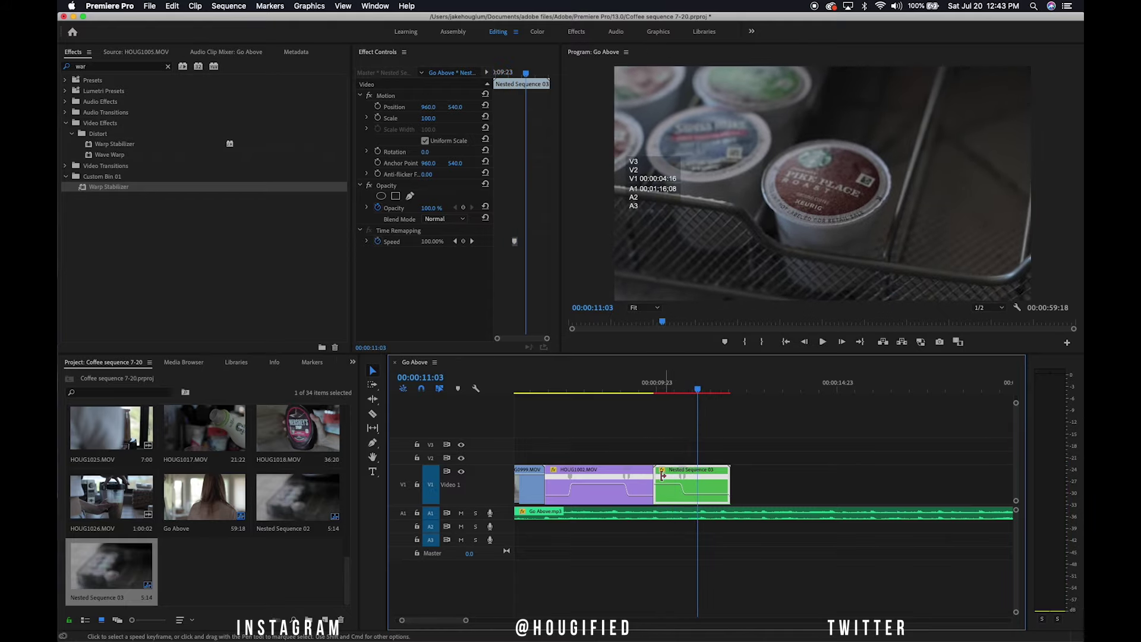
# Trim the fast opening of Nested Sequence 03 and play across its cut from HOUG1002.MOV
pyautogui.moveTo(658, 468); pyautogui.dragTo(691, 479)
pyautogui.press('=')
pyautogui.press('=')
pyautogui.click(585, 386)
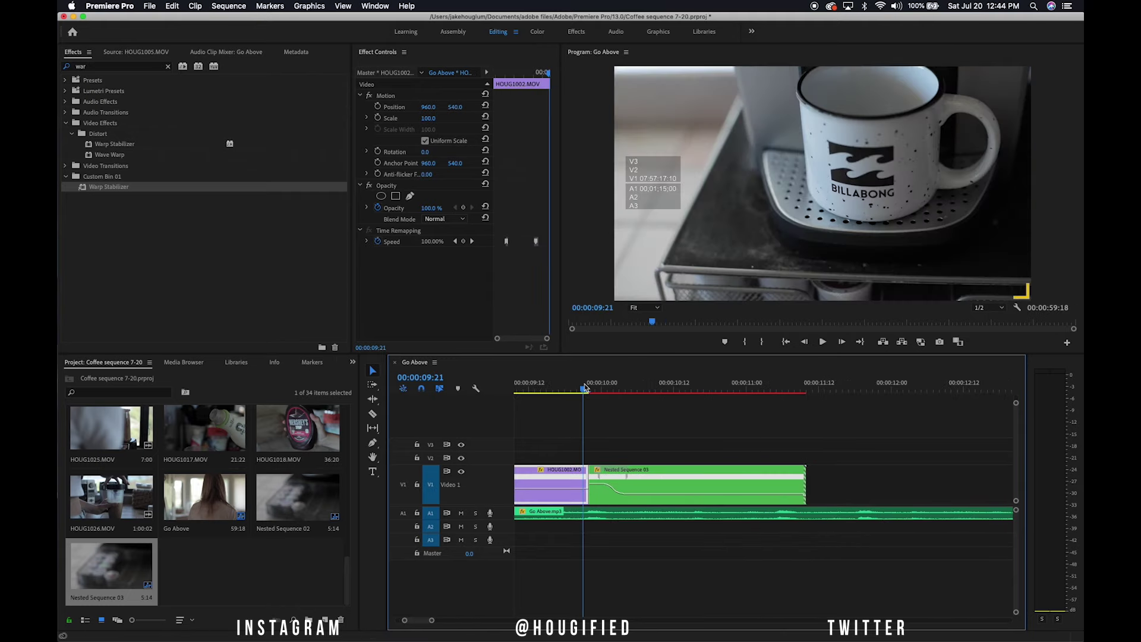
pyautogui.press('space')
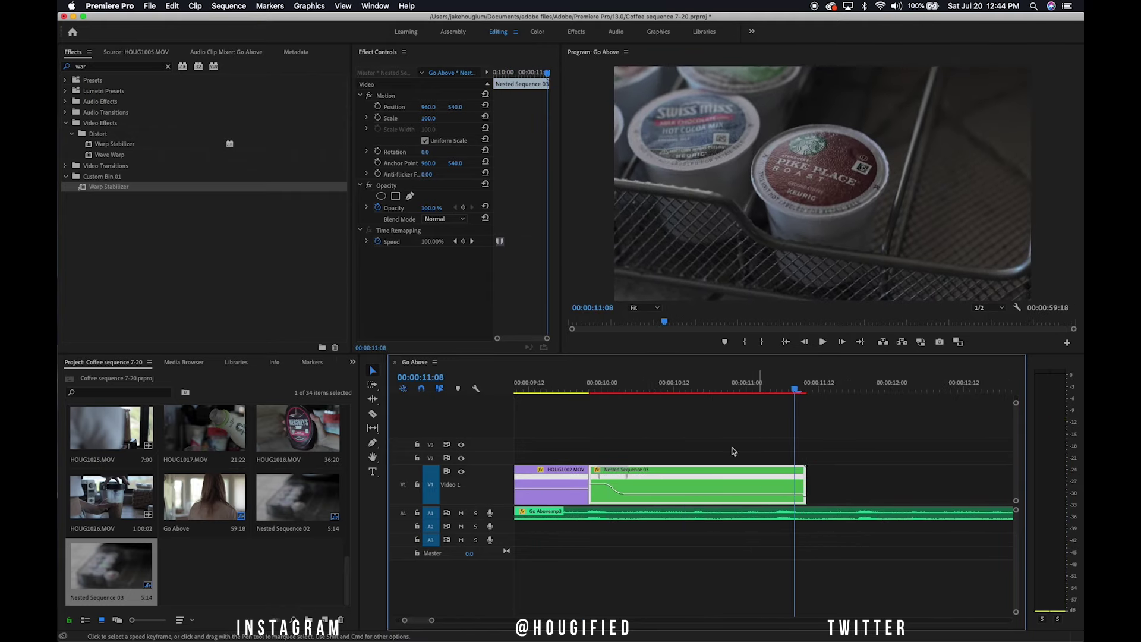
# Add a second speed ramp to Nested Sequence 03 that speeds up its end toward the next clip
pyautogui.press('space')
pyautogui.moveTo(636, 388); pyautogui.dragTo(674, 387)
pyautogui.moveTo(689, 496)
pyautogui.mouseDown()
pyautogui.moveTo(692, 480)
pyautogui.moveTo(683, 487)
pyautogui.mouseUp()
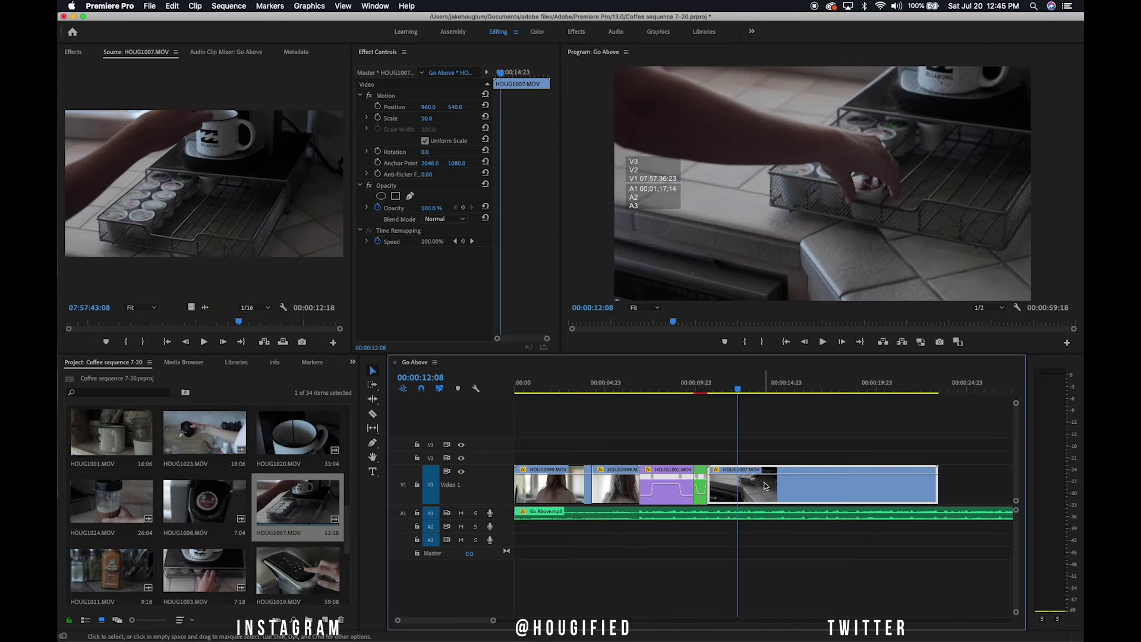
# Show the time remapping speed keyframes on the HOUG1007.MOV clip
pyautogui.rightClick(765, 485)
pyautogui.moveTo(833, 632)
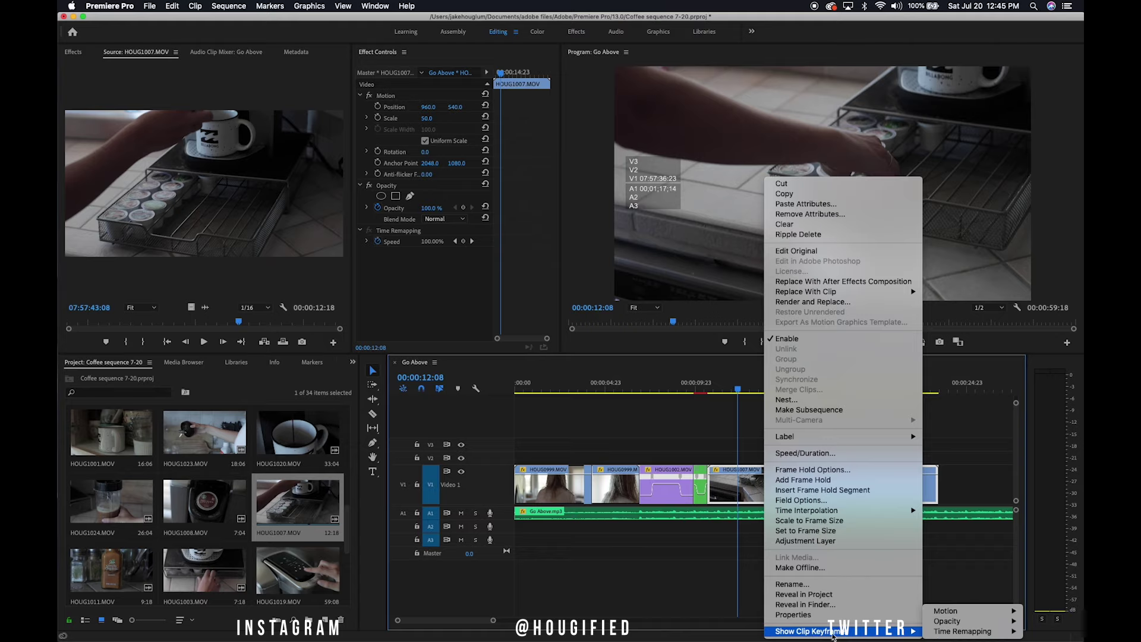
pyautogui.moveTo(996, 633)
pyautogui.click(1047, 631)
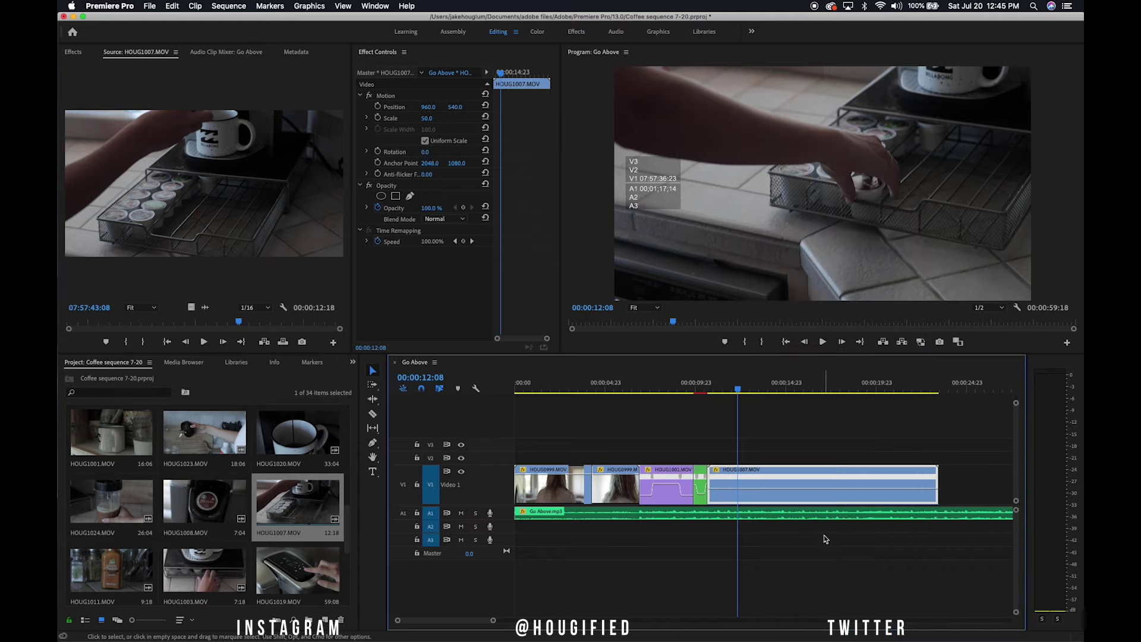
# Add a speed keyframe to HOUG1007.MOV at 00:00:11:23 and ramp down into it from 604% speed
pyautogui.press('=')
pyautogui.press('=')
pyautogui.moveTo(764, 390); pyautogui.dragTo(737, 404)
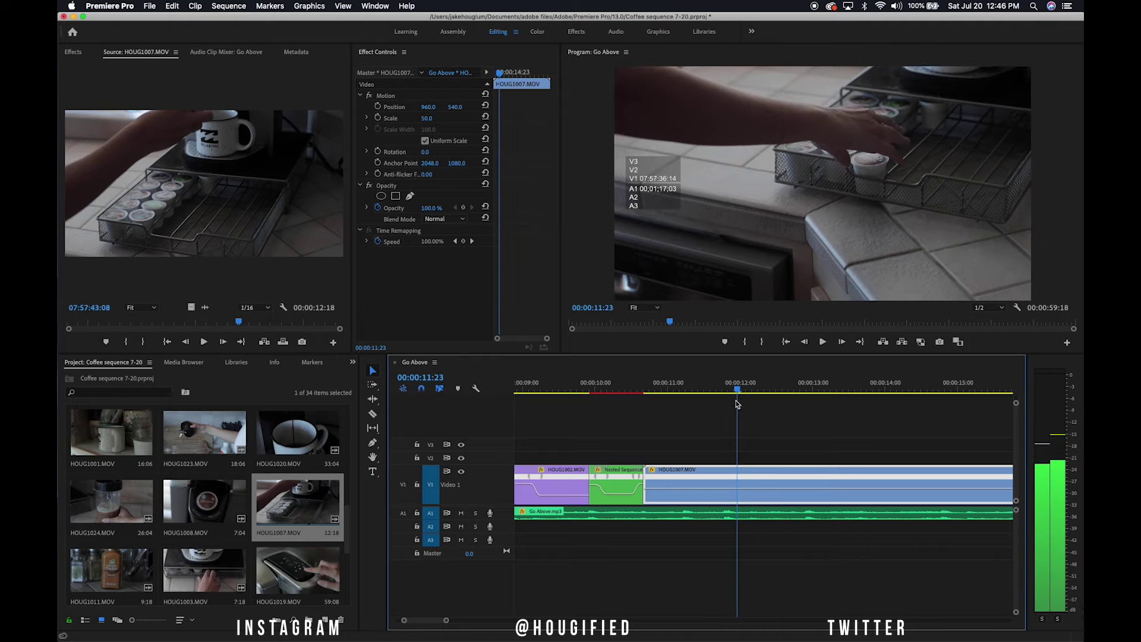
pyautogui.press('p')
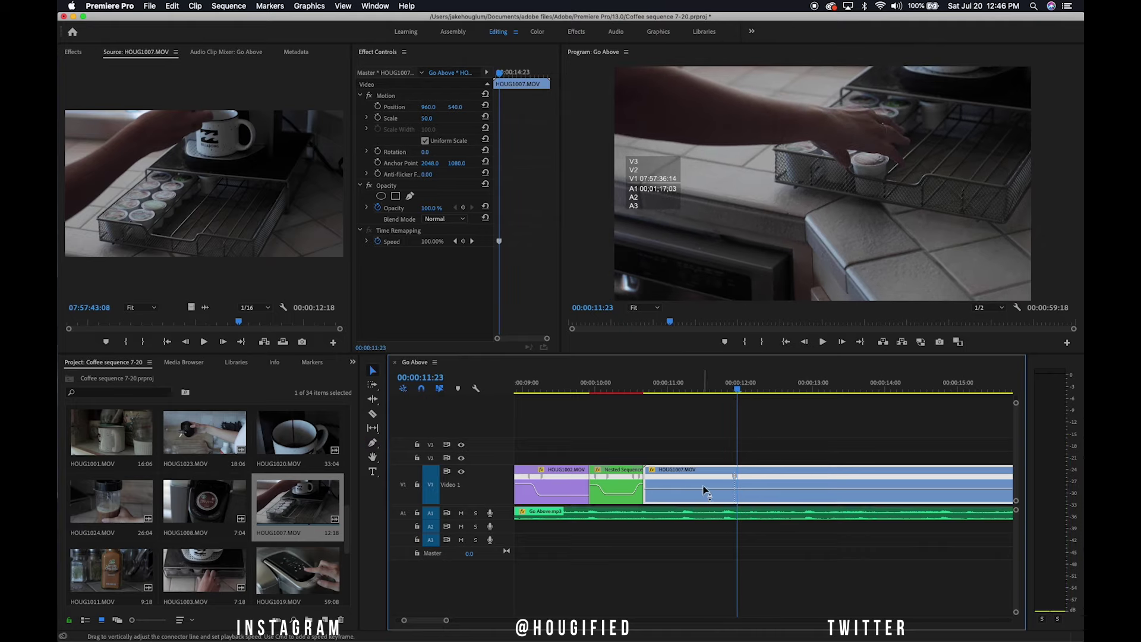
pyautogui.press('super+z')
pyautogui.moveTo(667, 474); pyautogui.dragTo(649, 477)
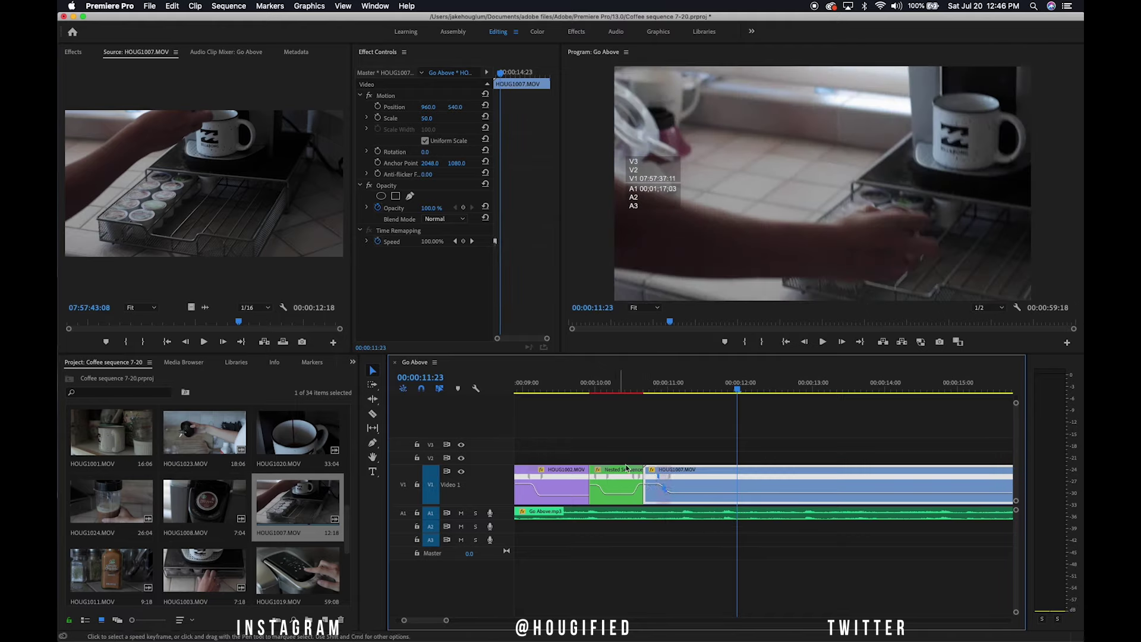
# Play across the cut into HOUG1007.MOV and pull its opening speed ramp slightly earlier
pyautogui.click(639, 485)
pyautogui.click(633, 390)
pyautogui.press('space')
pyautogui.click(640, 449)
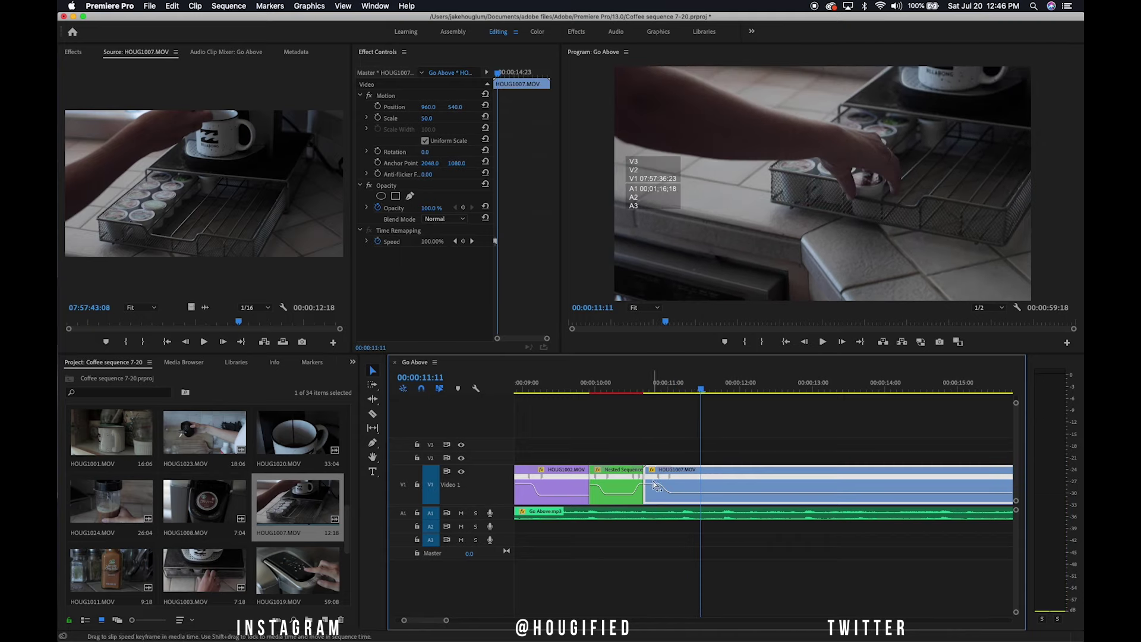
pyautogui.moveTo(654, 484); pyautogui.dragTo(653, 485)
pyautogui.click(640, 380)
pyautogui.press('space')
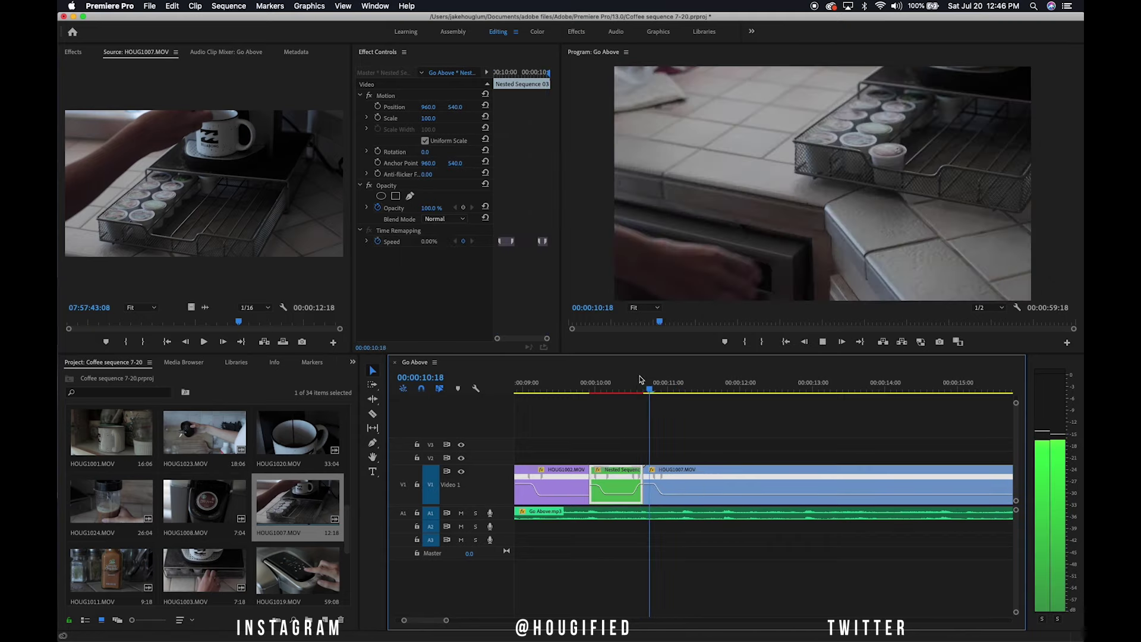
# Move the opening speed ramp of HOUG1007.MOV right up to the clip's start and replay the transition
pyautogui.click(639, 505)
pyautogui.moveTo(648, 469); pyautogui.dragTo(651, 470)
pyautogui.moveTo(693, 484); pyautogui.dragTo(687, 485)
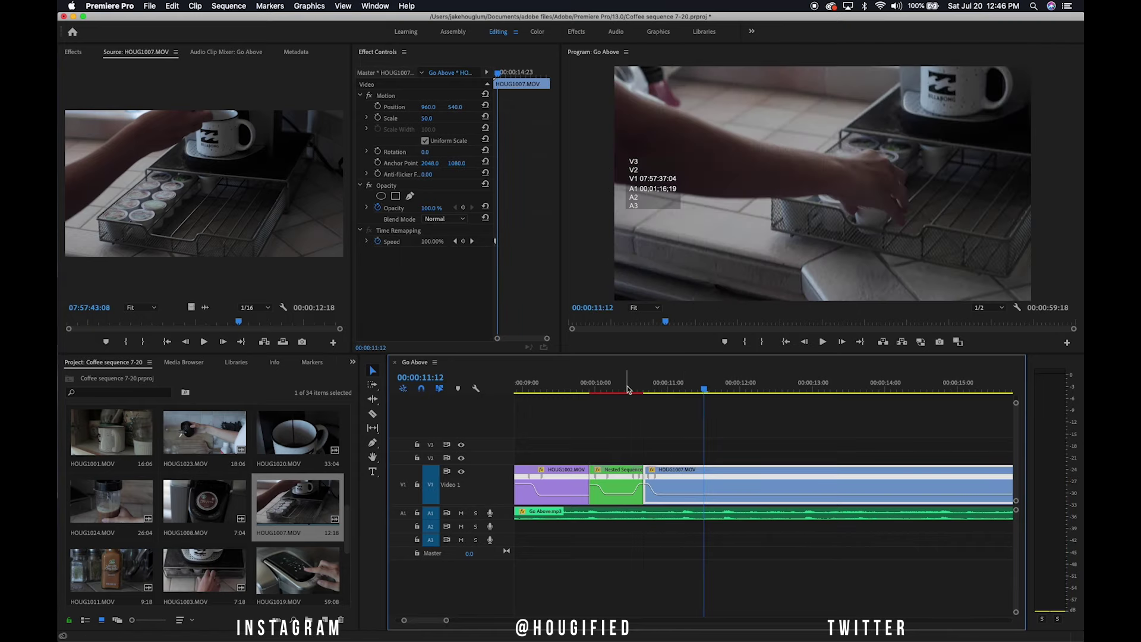
pyautogui.click(629, 389)
pyautogui.press('space')
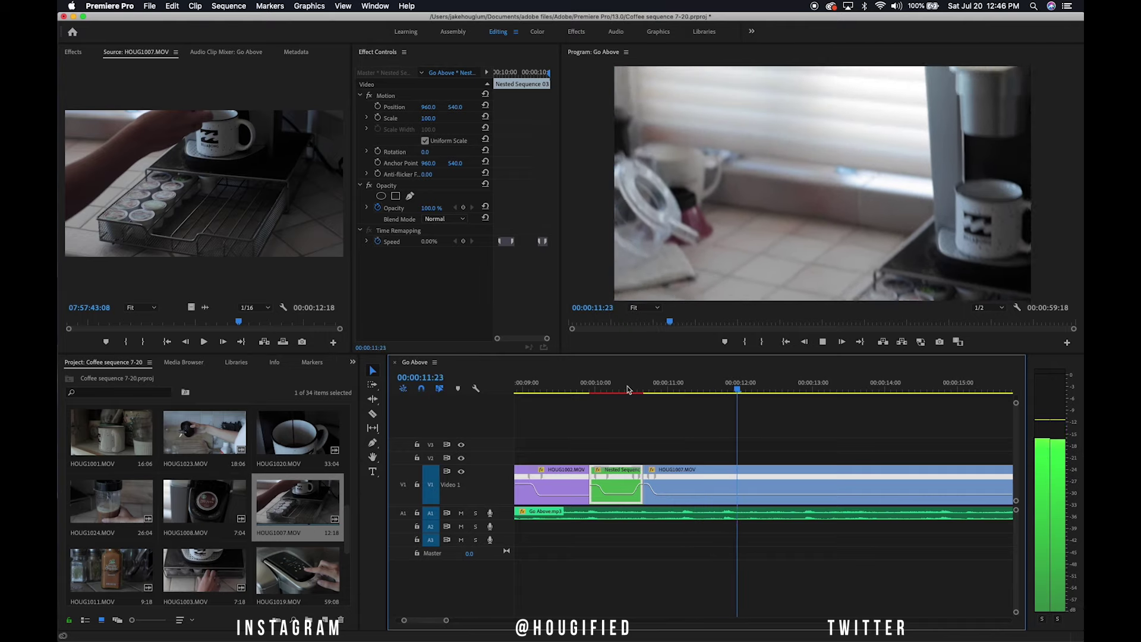
pyautogui.press('space')
# Add a second speed keyframe to HOUG1007.MOV at 00:00:11:05 and ramp the speed after it up to 582%
pyautogui.moveTo(735, 393); pyautogui.dragTo(644, 394)
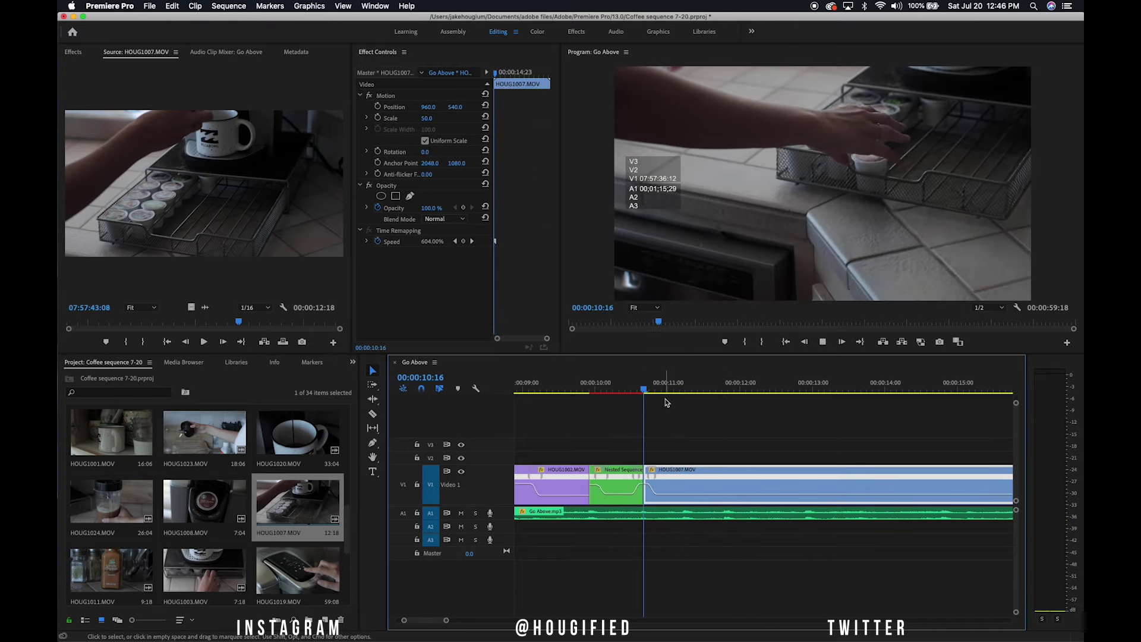
pyautogui.press('space')
pyautogui.press('space')
pyautogui.press('space')
pyautogui.moveTo(694, 392); pyautogui.dragTo(683, 395)
pyautogui.press('p')
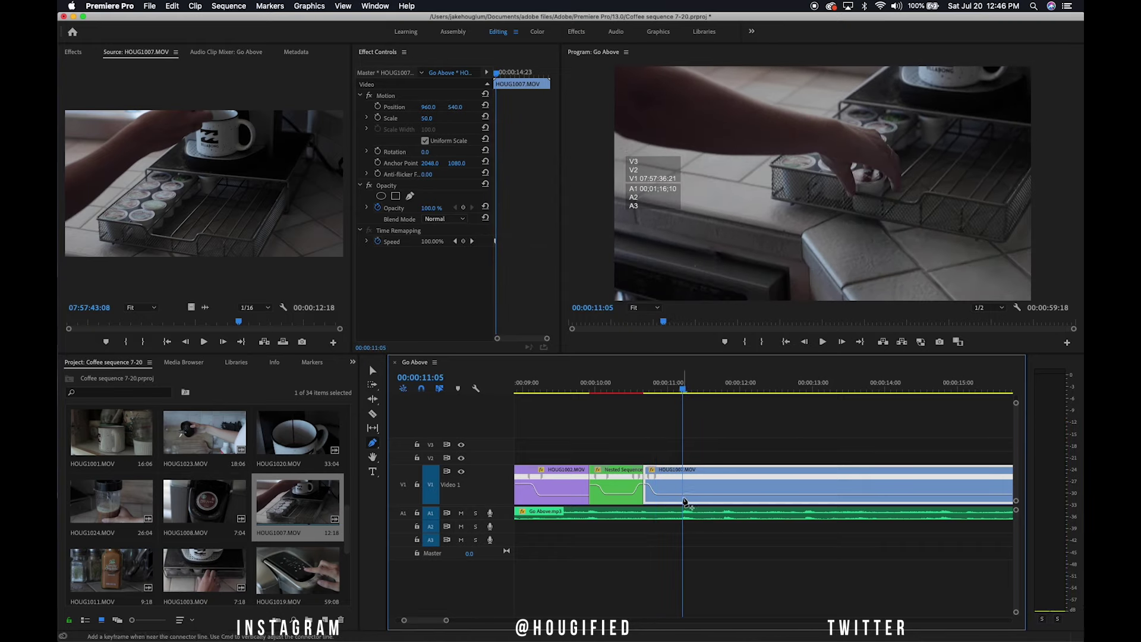
pyautogui.press('v')
pyautogui.moveTo(691, 498)
pyautogui.mouseDown()
pyautogui.moveTo(703, 483)
pyautogui.moveTo(691, 482)
pyautogui.mouseUp()
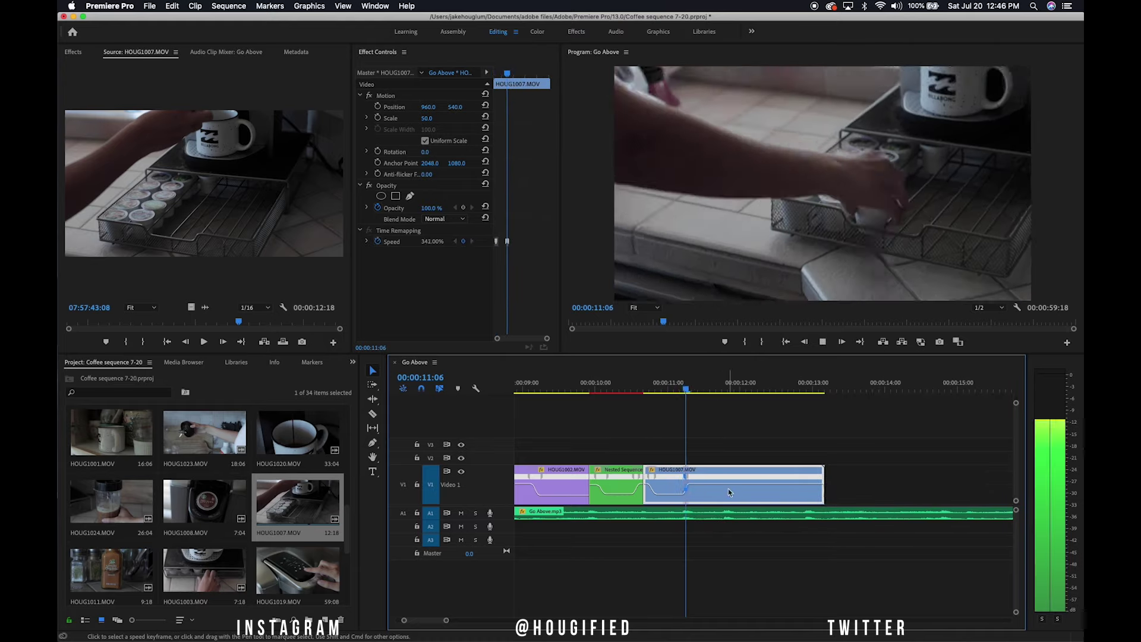
# Add a third speed keyframe to HOUG1007.MOV at 00:00:11:13 and lower the speed after it
pyautogui.click(706, 393)
pyautogui.moveTo(708, 390); pyautogui.dragTo(707, 390)
pyautogui.keyDown('super'); pyautogui.click(705, 481); pyautogui.keyUp('super')
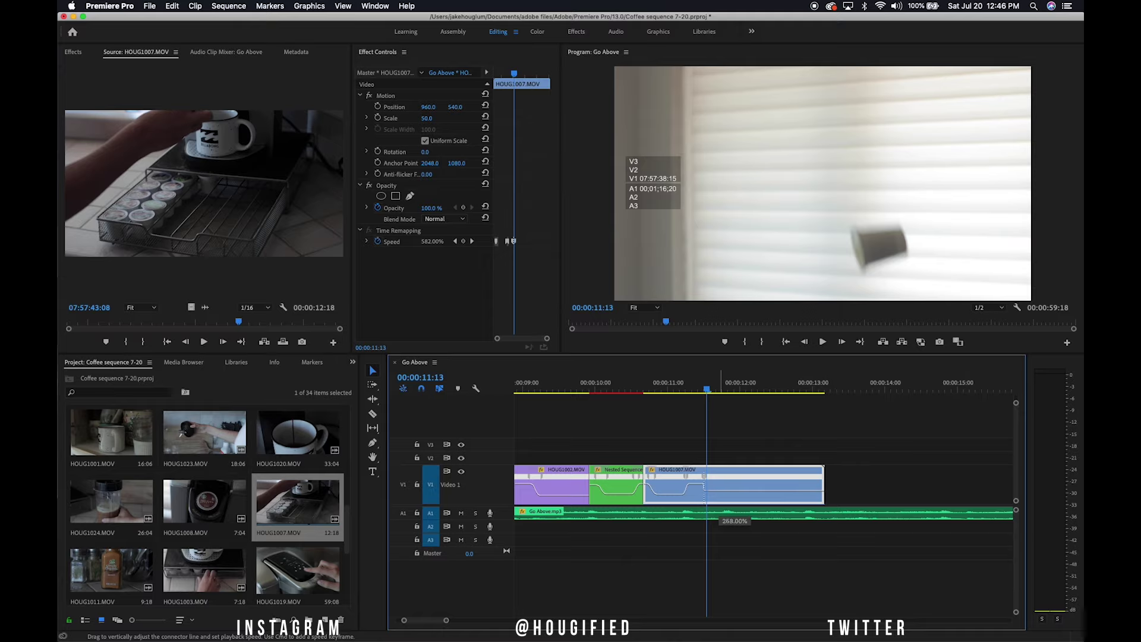